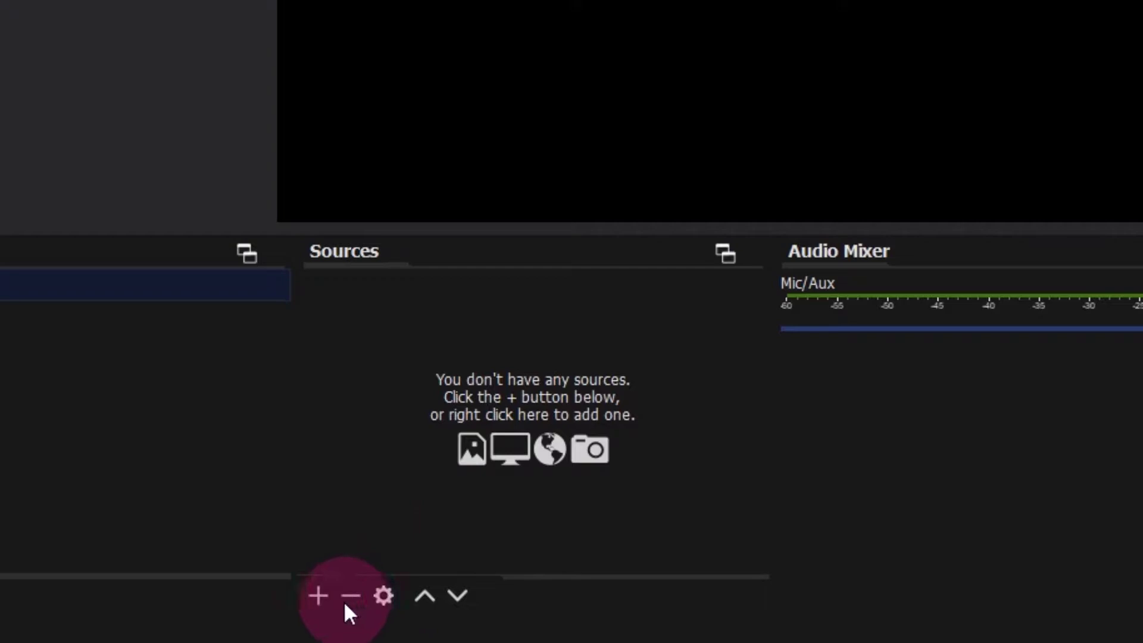
- Add a new Video Capture Device source named Webcam to the scene
click(326, 596)
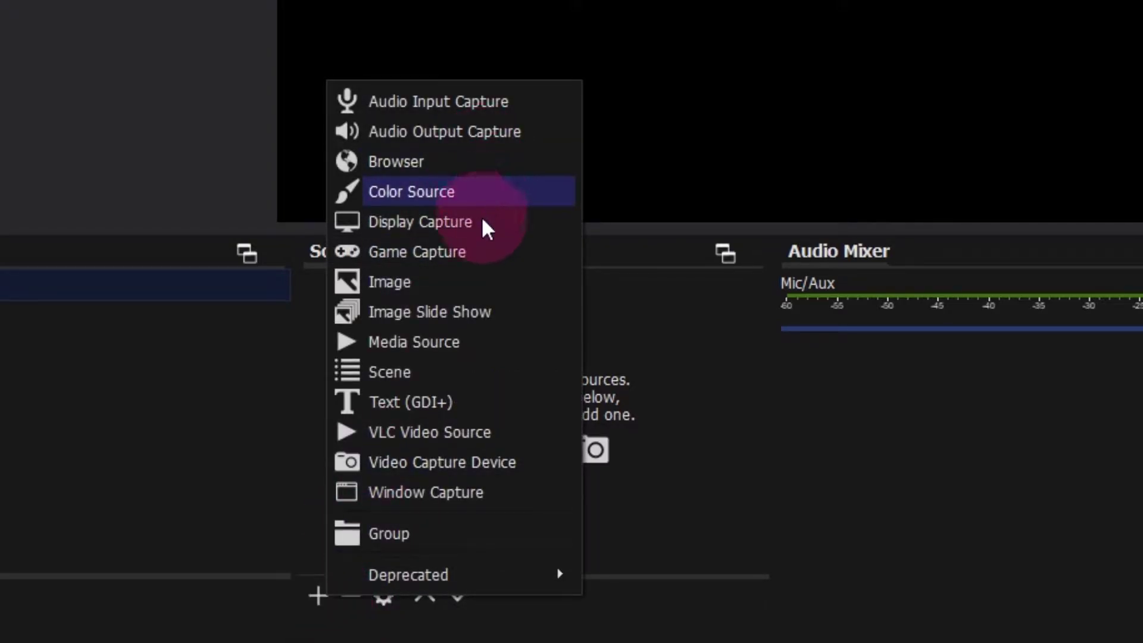
click(493, 463)
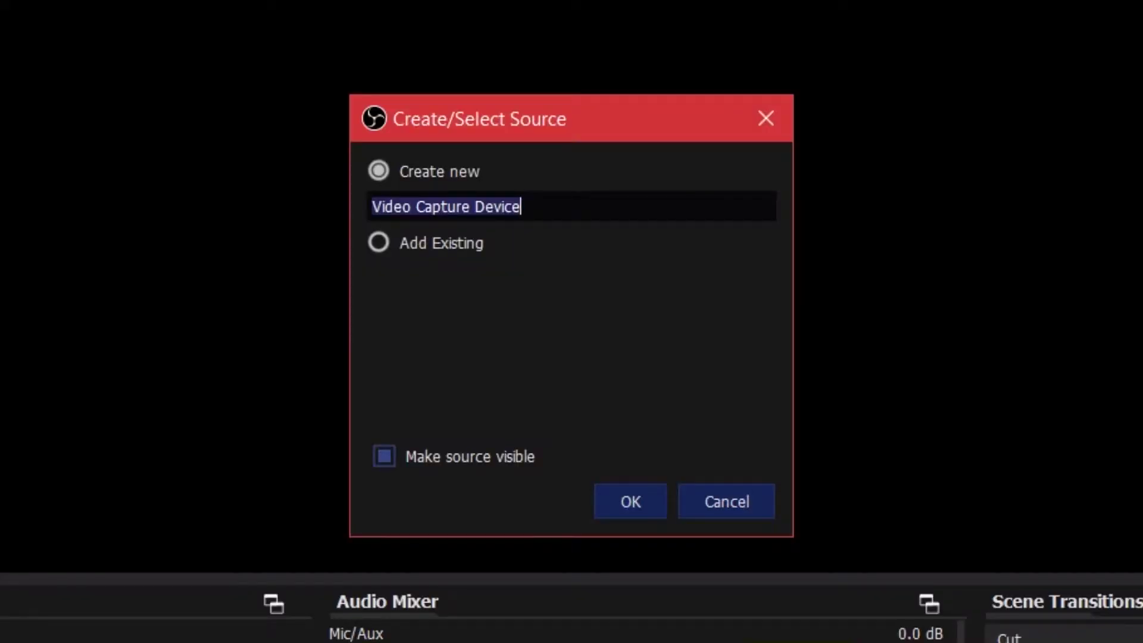
text(Webcam)
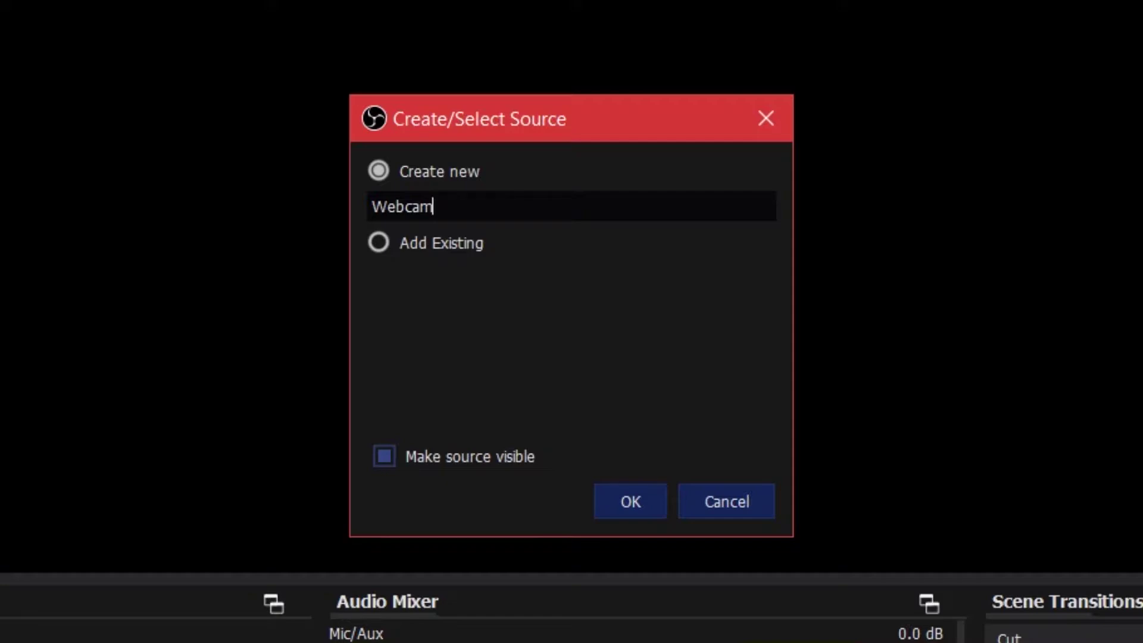
click(631, 501)
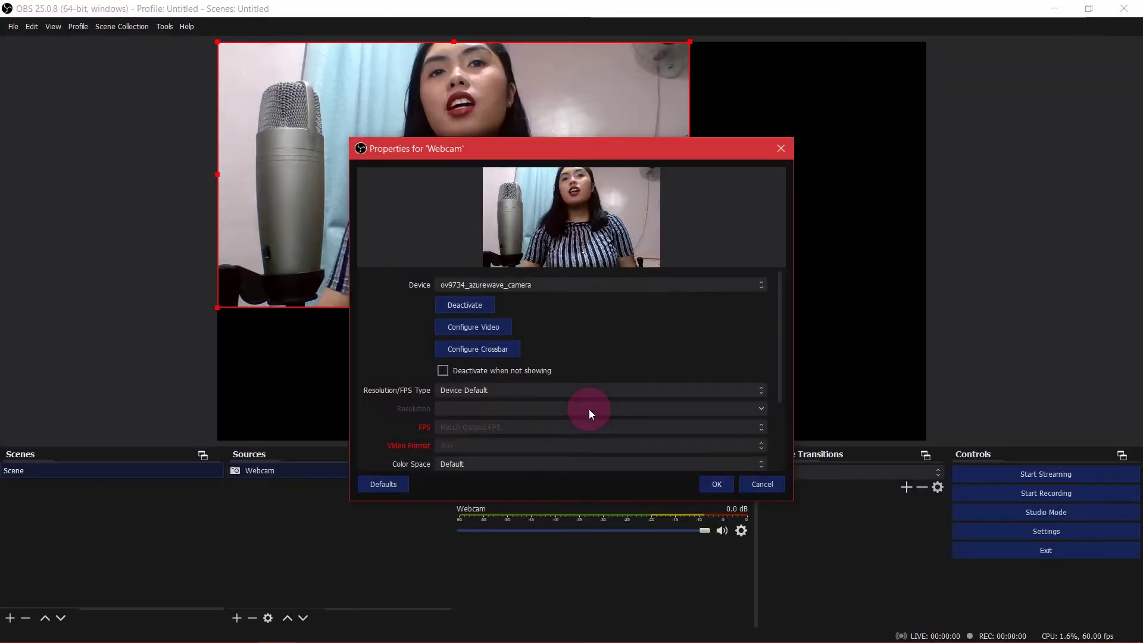
- Move the webcam properties window clear of the preview and choose ov9734_azurewave_camera as the capture device
drag(581, 147, 937, 42)
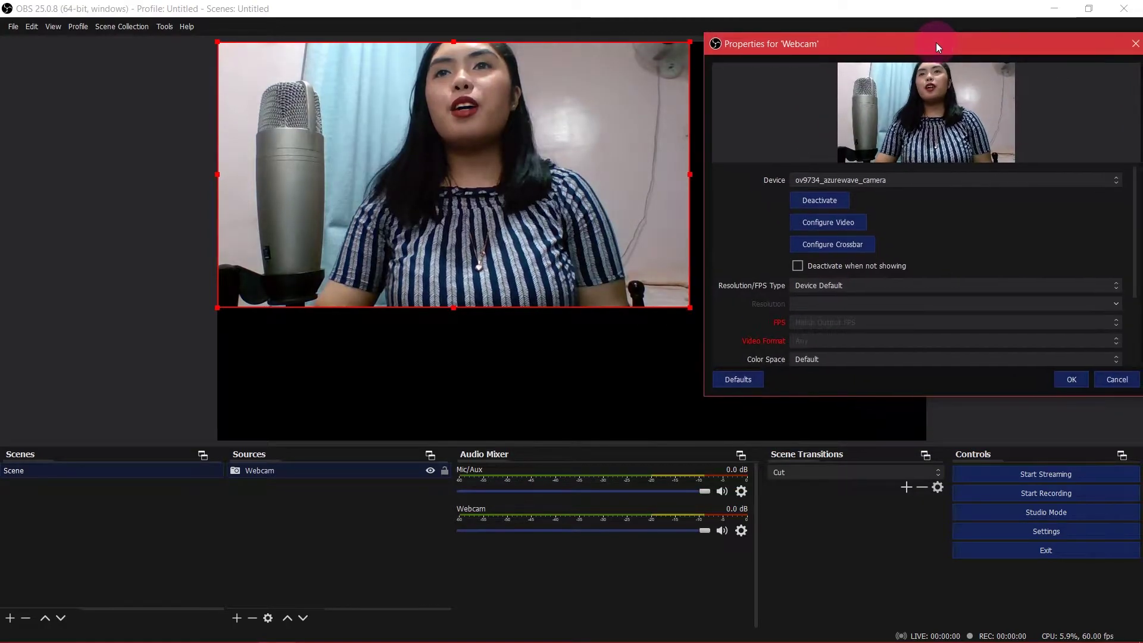
drag(480, 225, 499, 238)
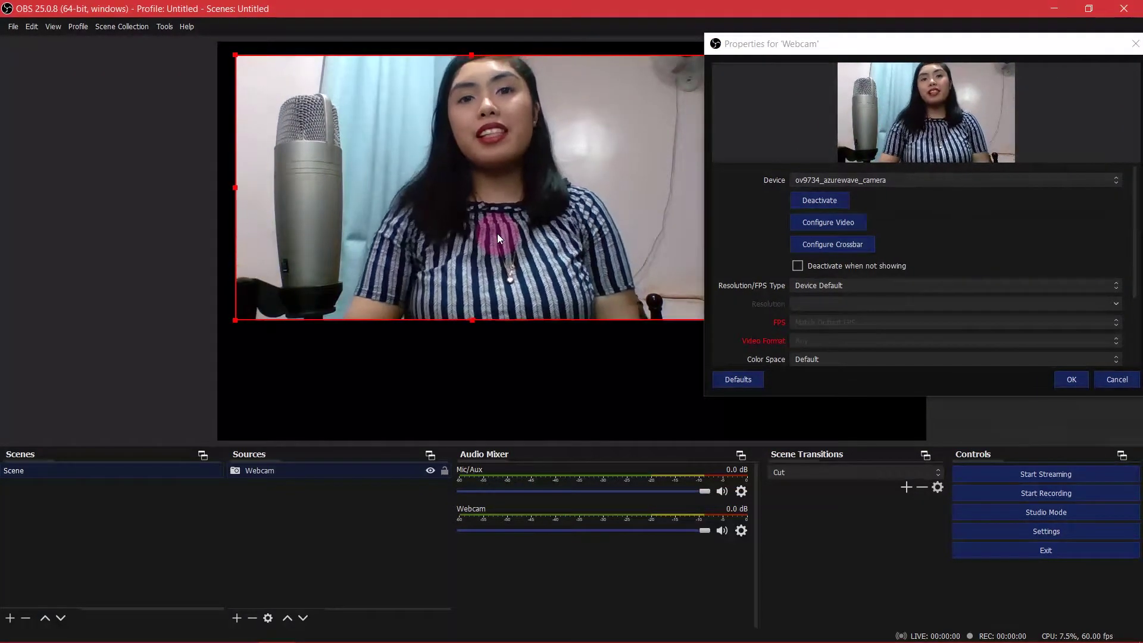
click(906, 181)
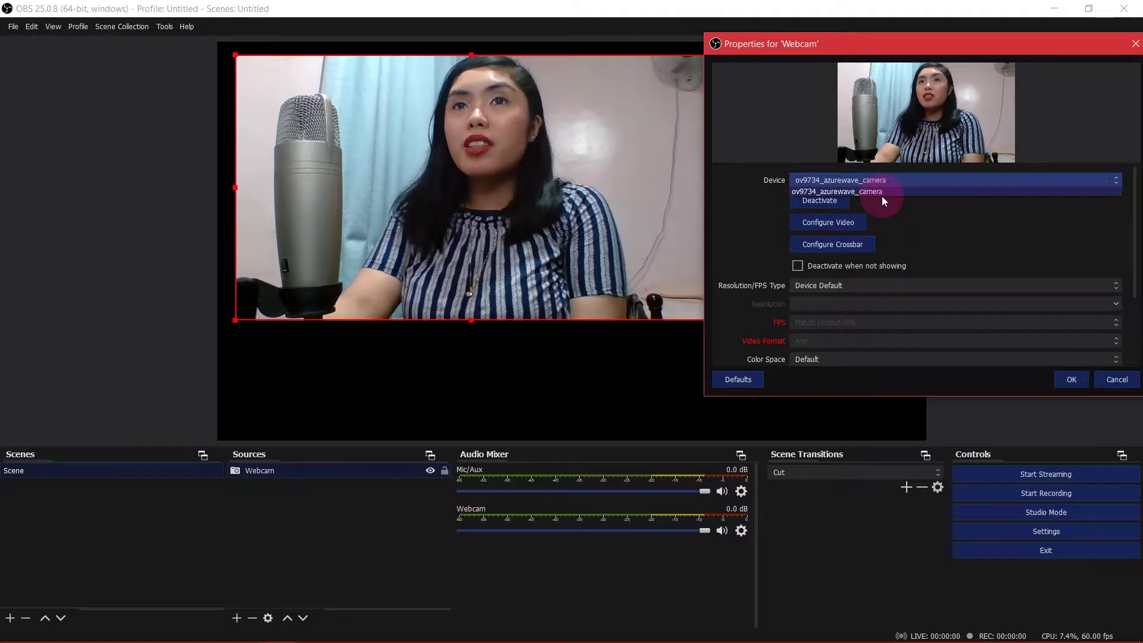
click(889, 192)
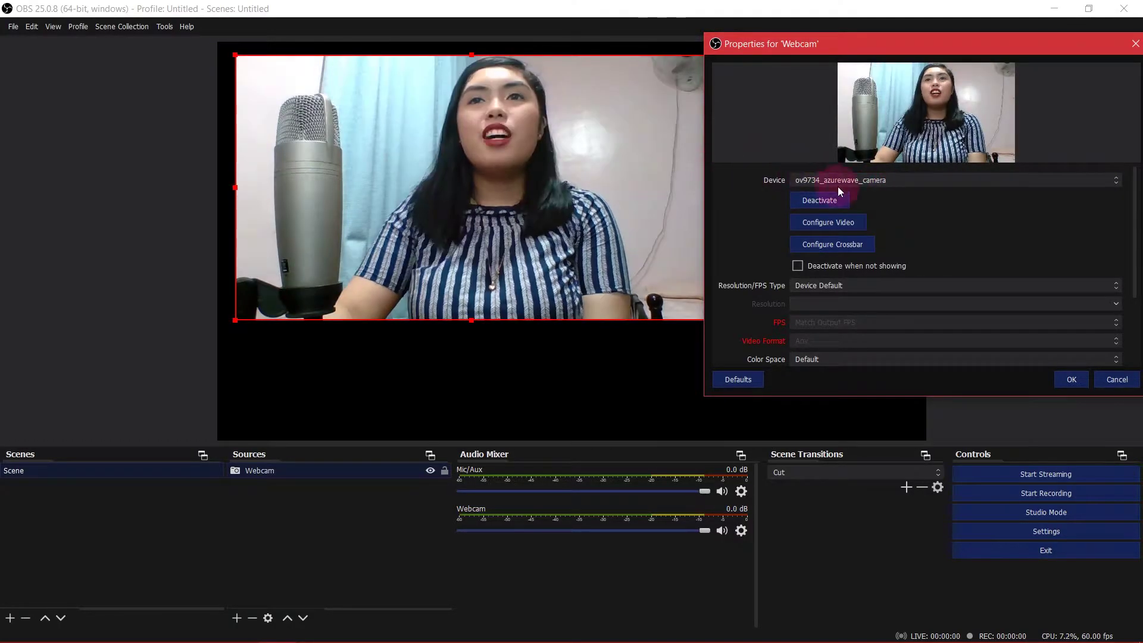
- Review the camera's video configuration and the remaining webcam properties, then accept them with the device defaults
click(847, 226)
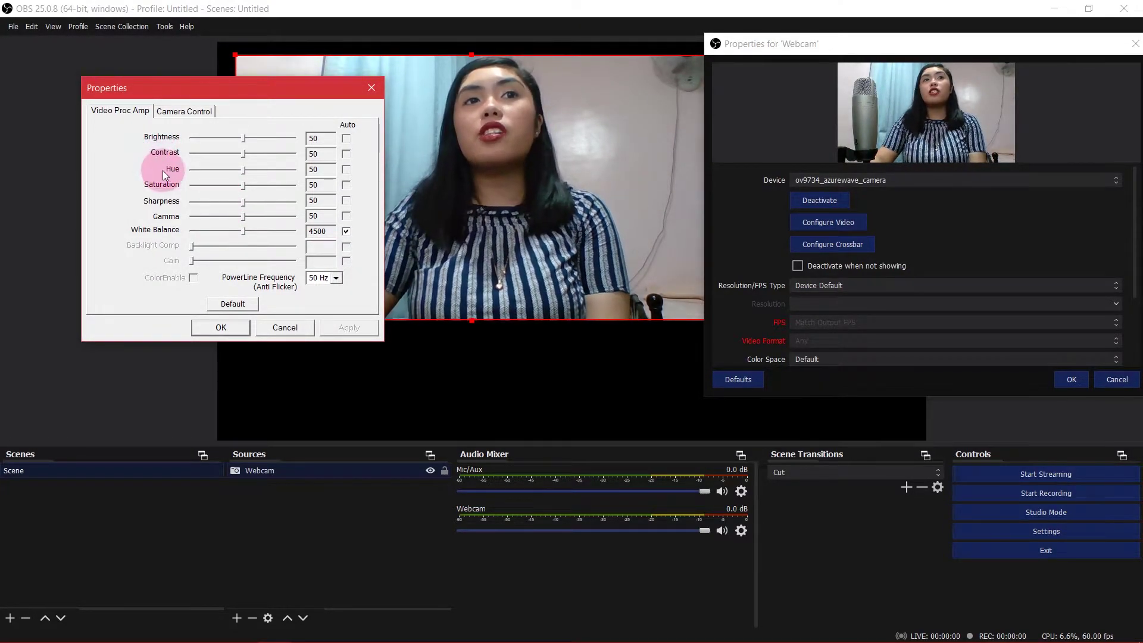
click(220, 327)
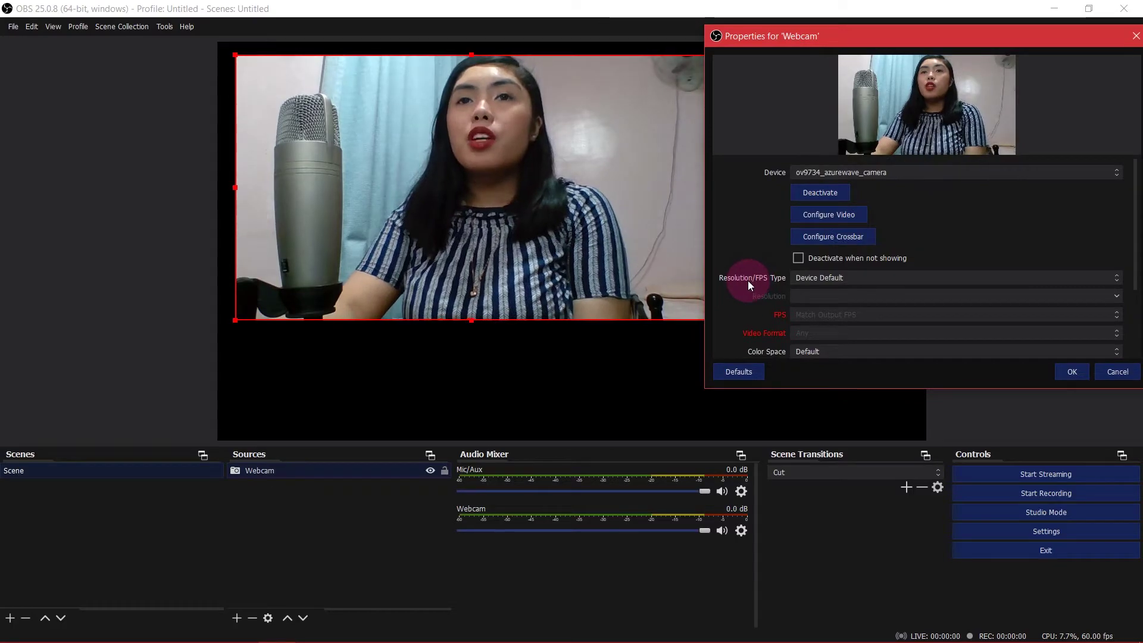
scroll(774, 286, down, 3)
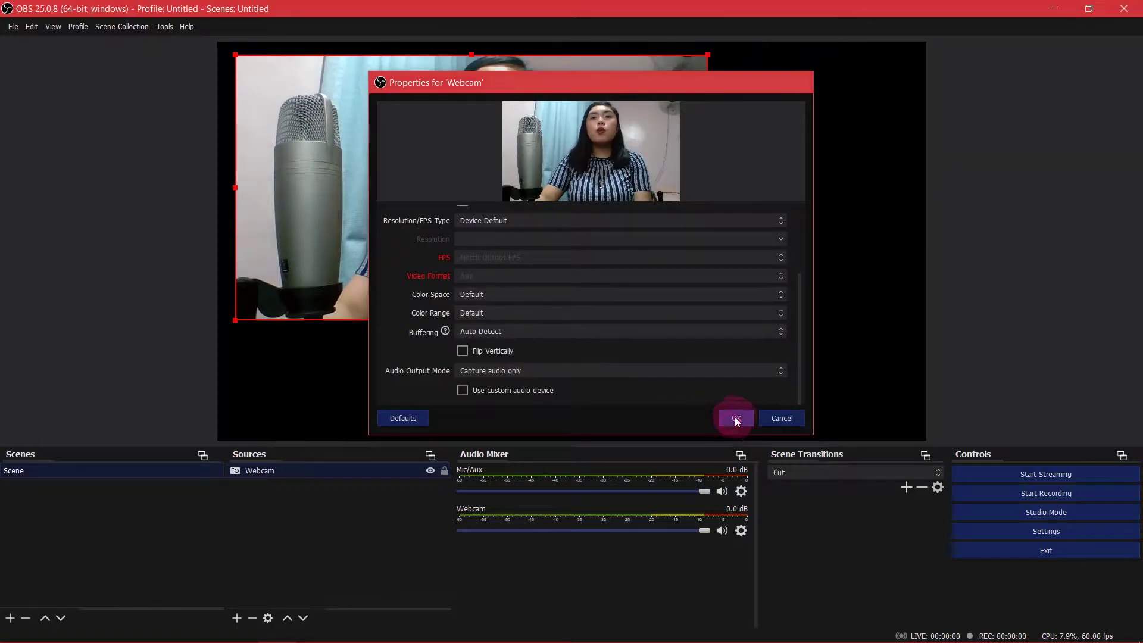
click(736, 419)
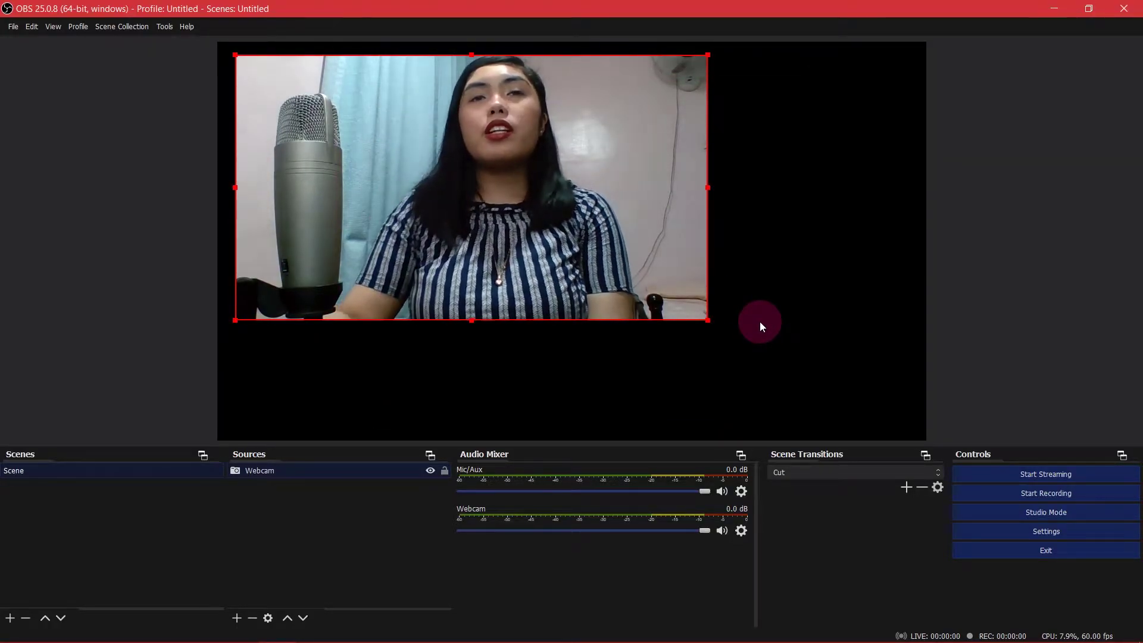
- Move the webcam picture to the canvas's upper-right corner, enlarge it to fill the whole canvas, and deselect it
drag(598, 244, 809, 227)
drag(421, 329, 184, 435)
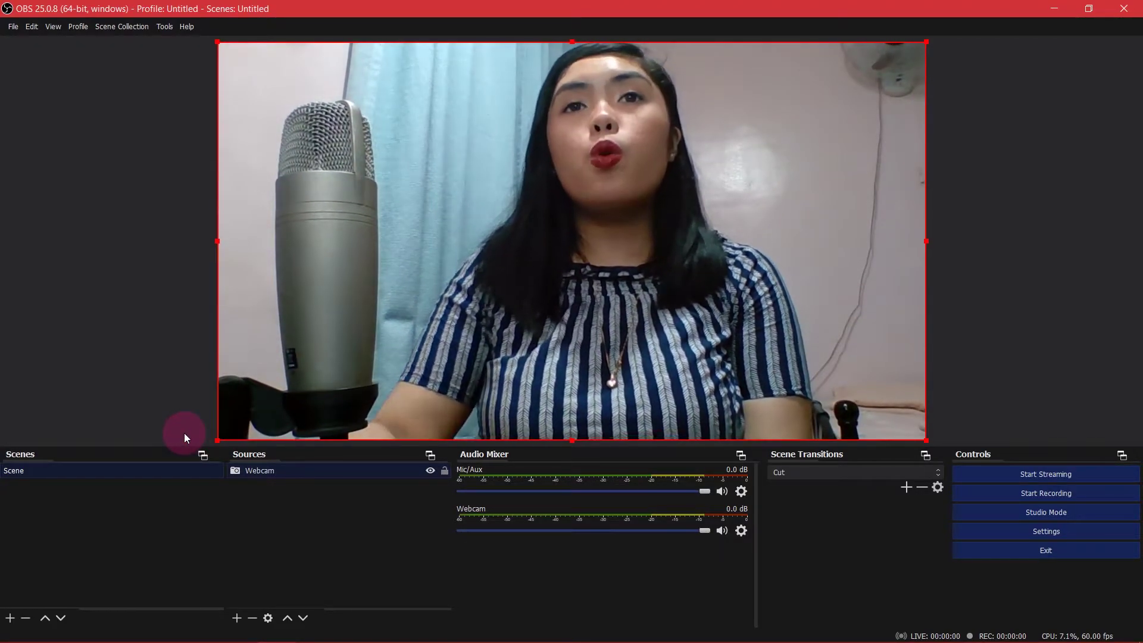
click(170, 359)
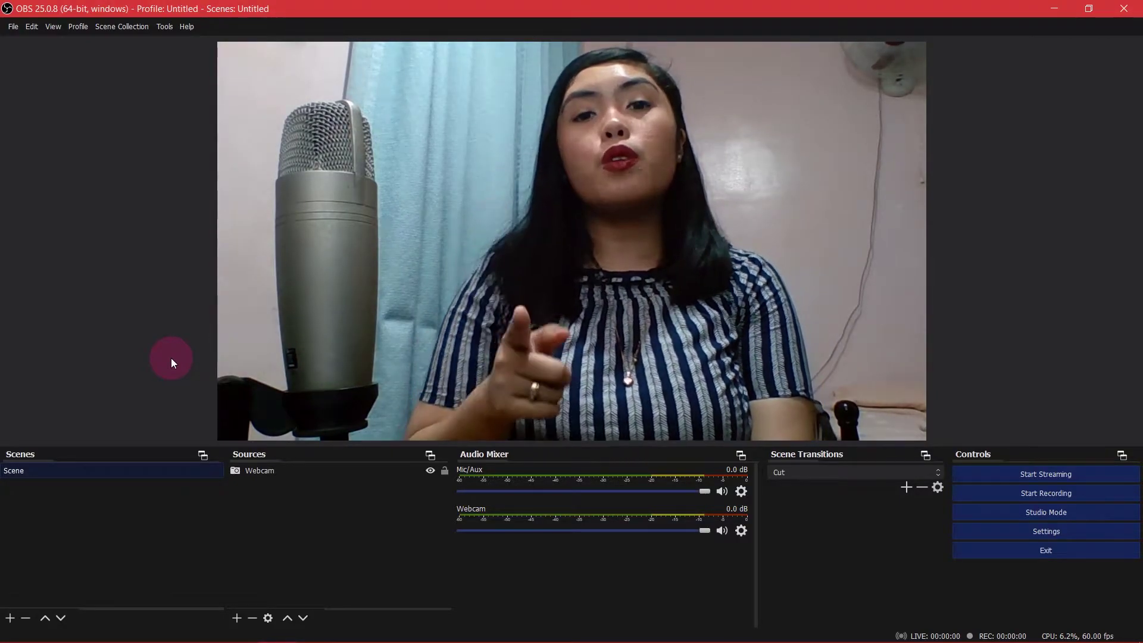
- Shrink the webcam picture toward the canvas's upper-right corner, then enlarge it back to fill the canvas
click(394, 245)
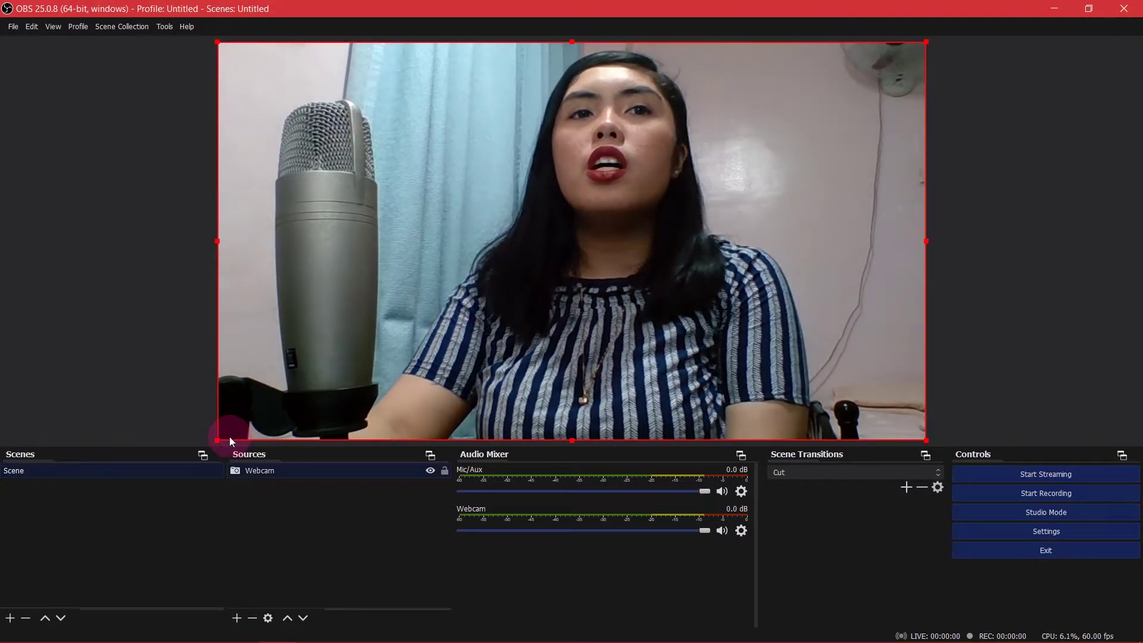
drag(217, 440, 387, 88)
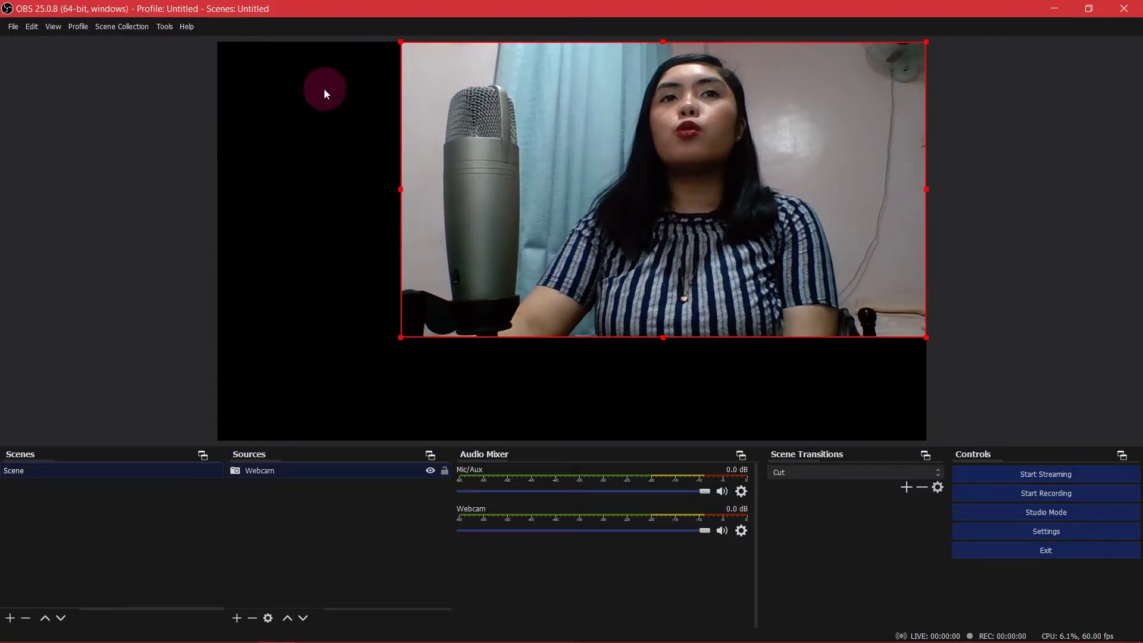
click(967, 234)
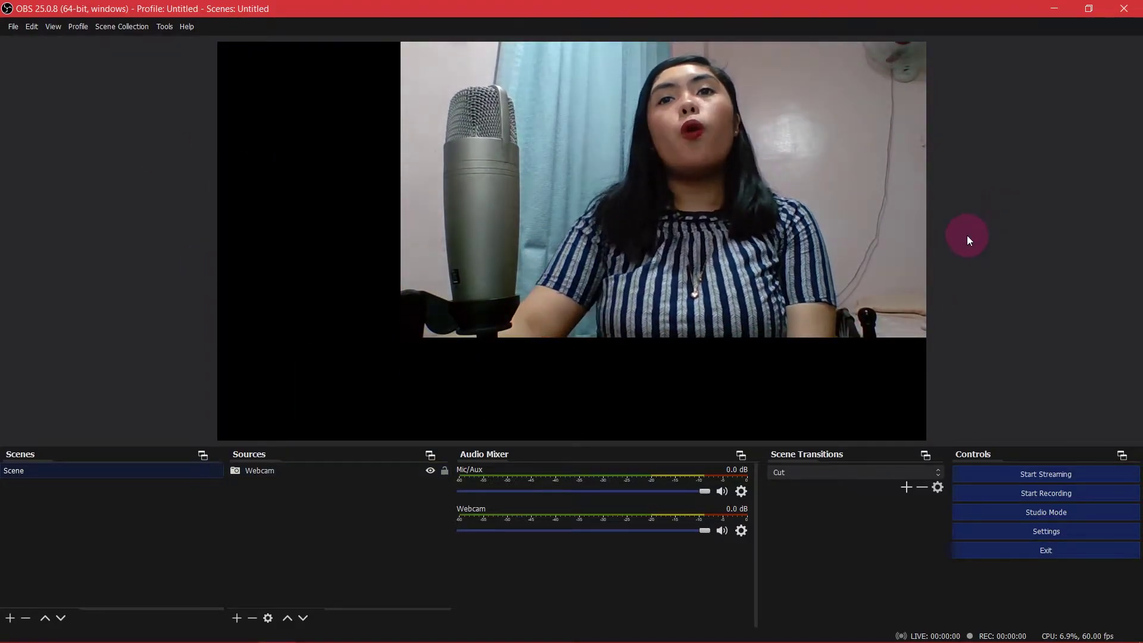
click(605, 240)
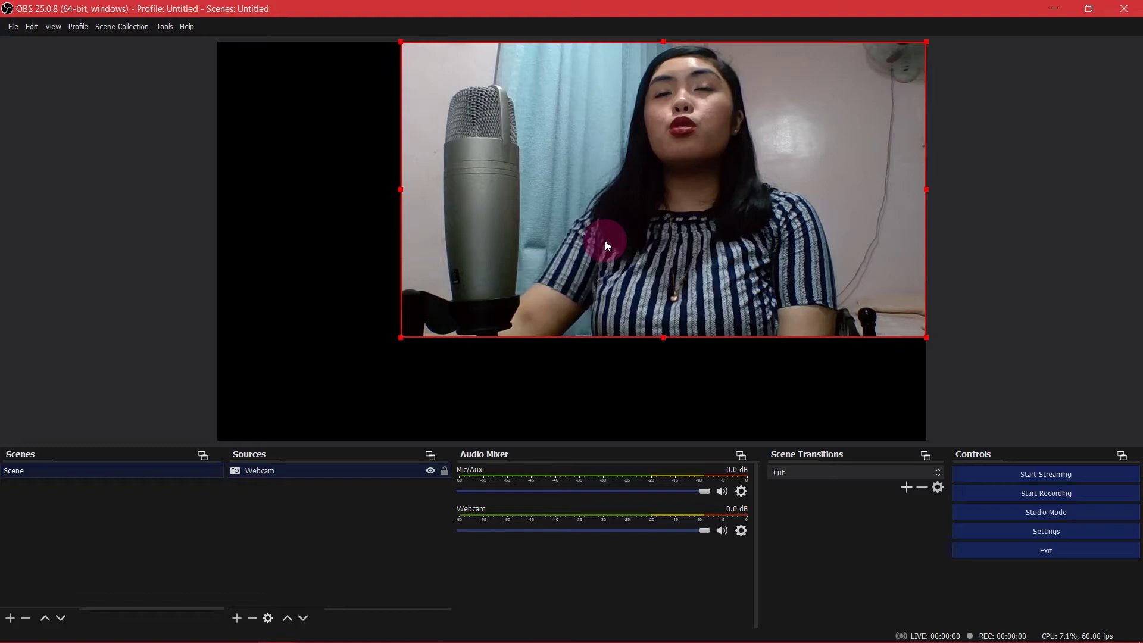
drag(402, 338, 257, 442)
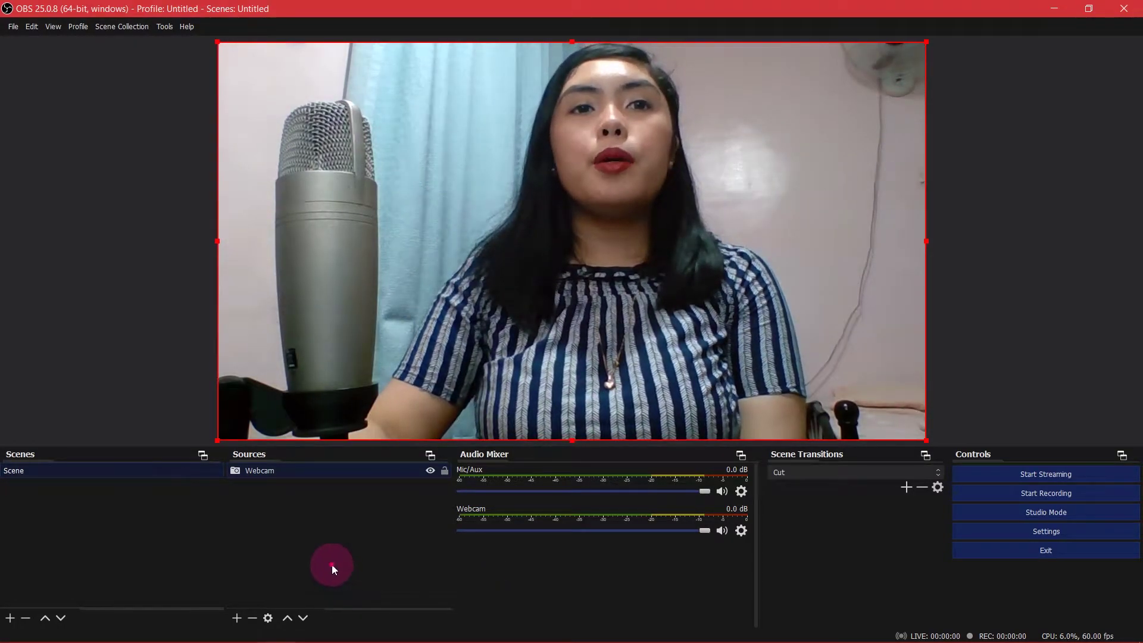
click(331, 564)
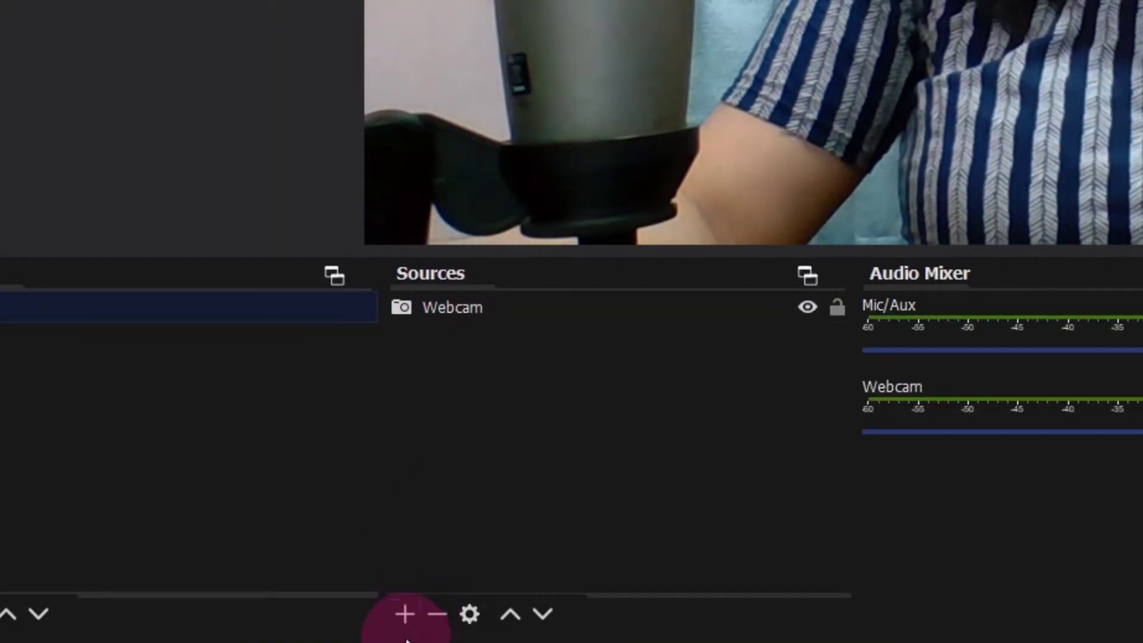
- Add a new Audio Input Capture source named Samson CO1U to the scene
click(406, 614)
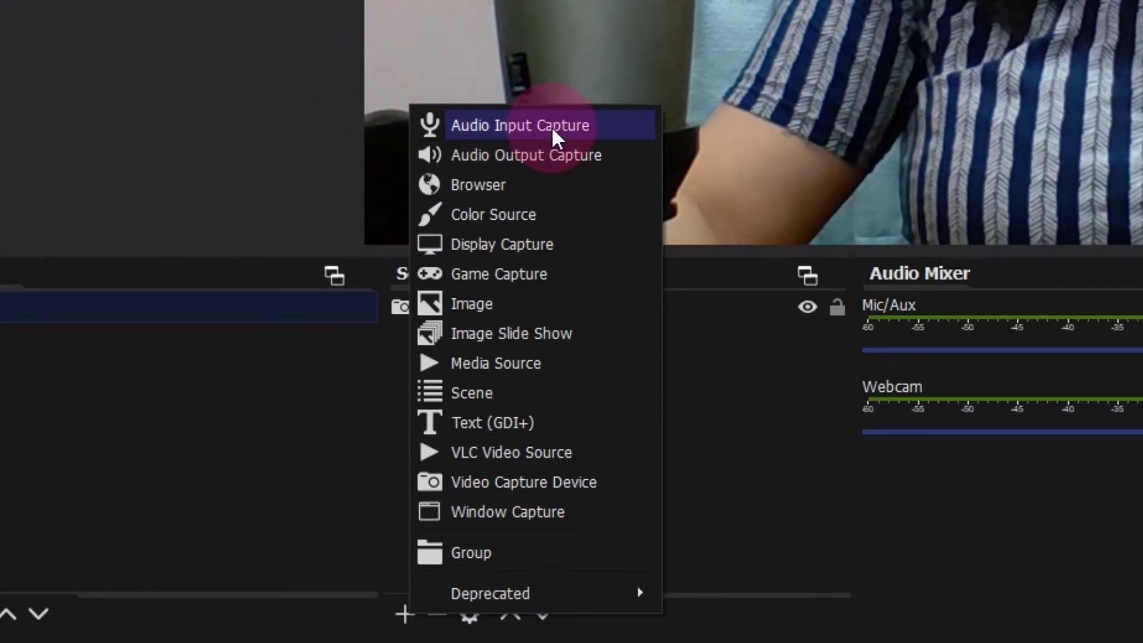
click(552, 126)
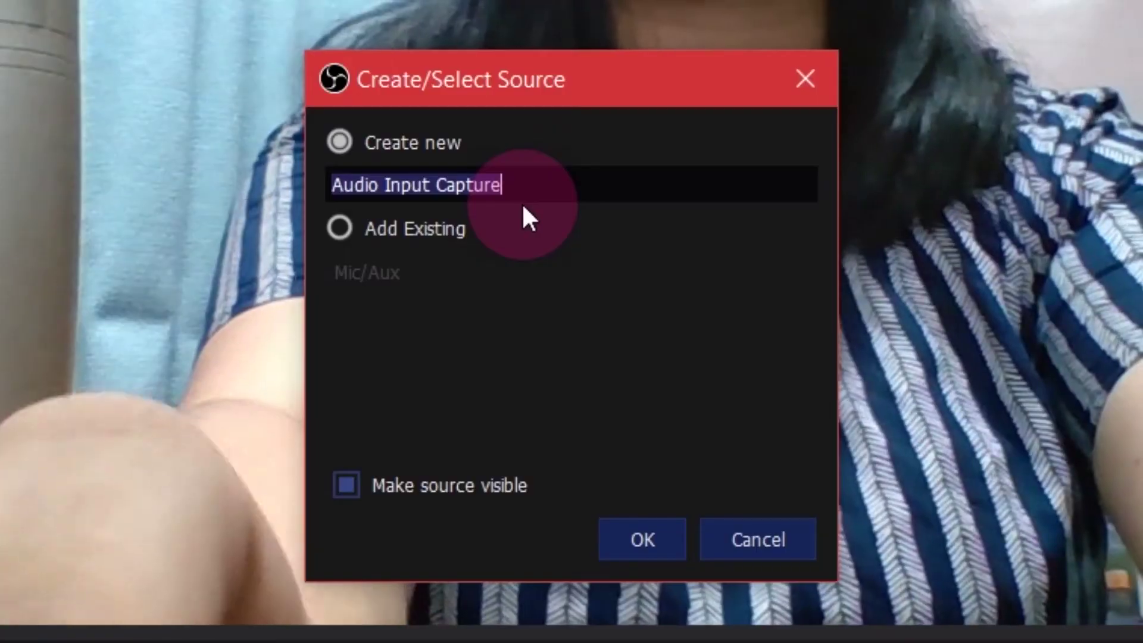
text(Samson C)
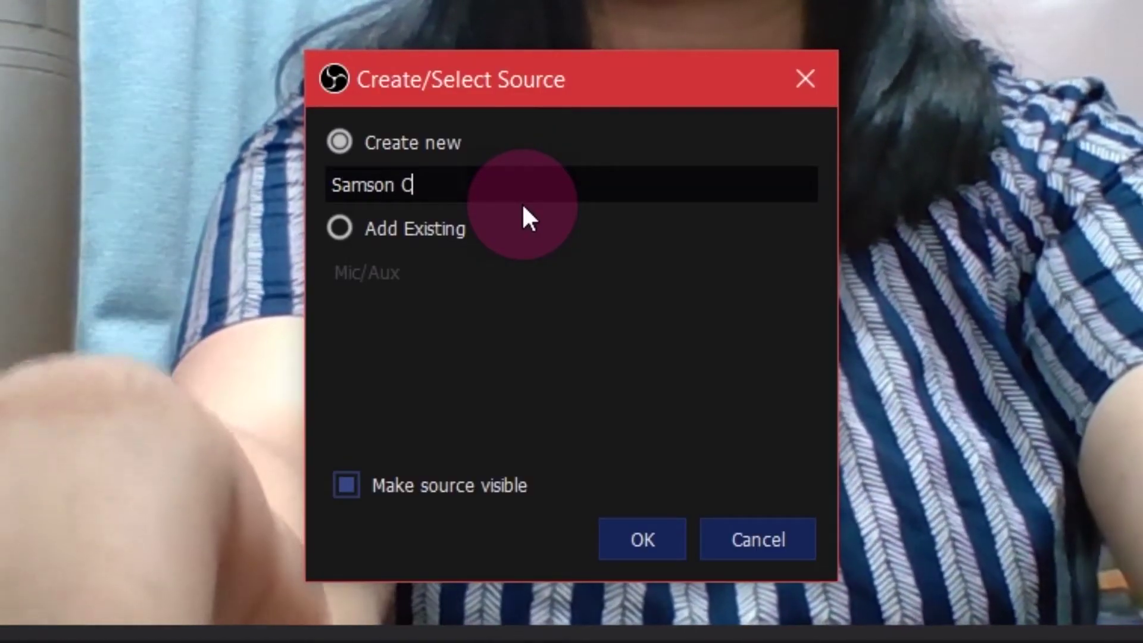
text(o)
key(BackSpace)
text(O1U)
click(642, 540)
- Set the audio source's device to Microphone (5- Samson C01U) and accept its properties
click(416, 107)
click(450, 138)
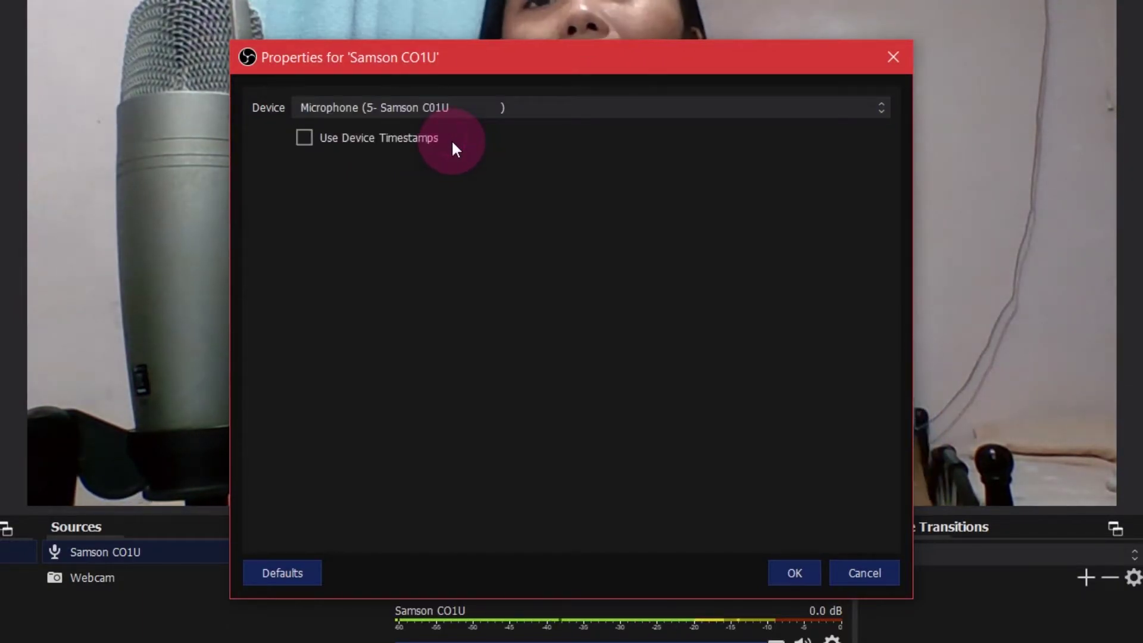
click(779, 578)
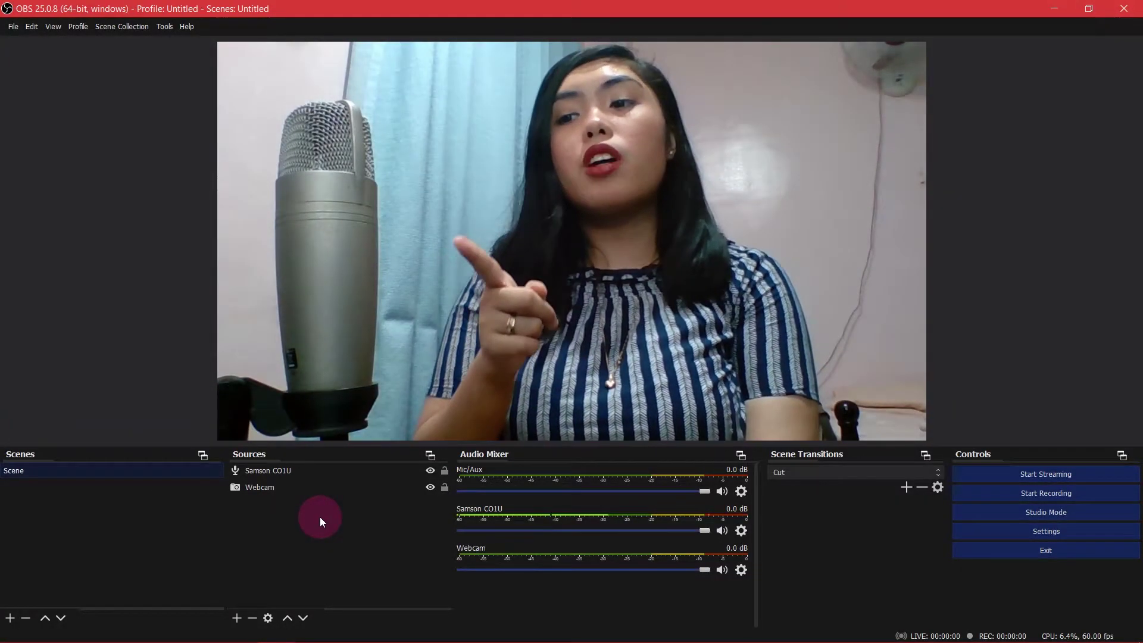
- Open the stream settings and choose YouTube / YouTube Gaming as the streaming service
click(12, 26)
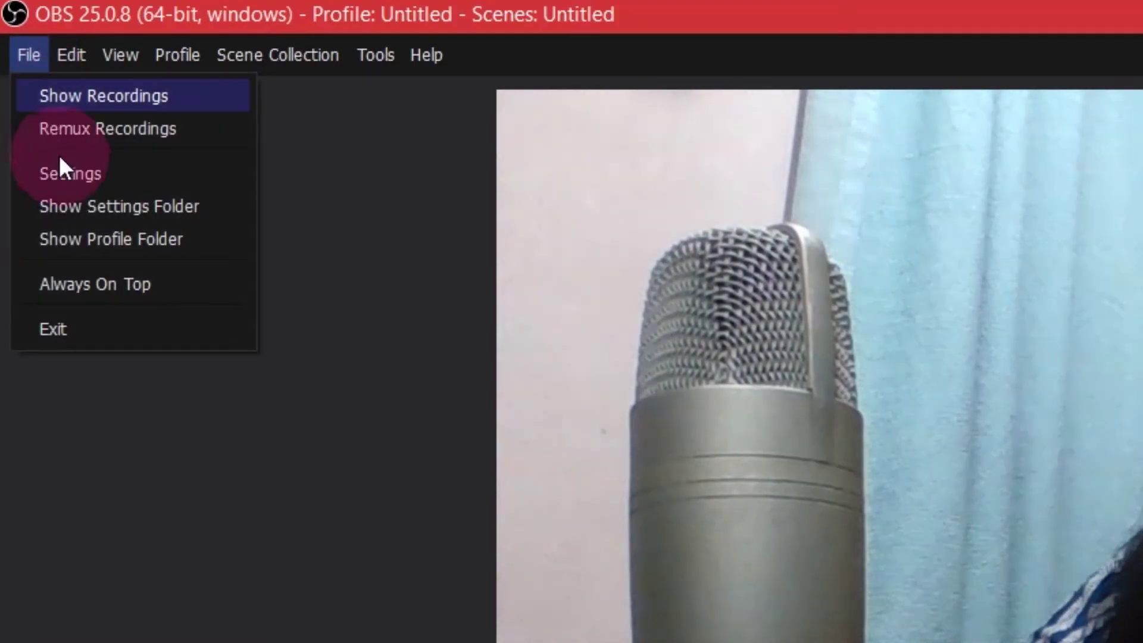
click(33, 77)
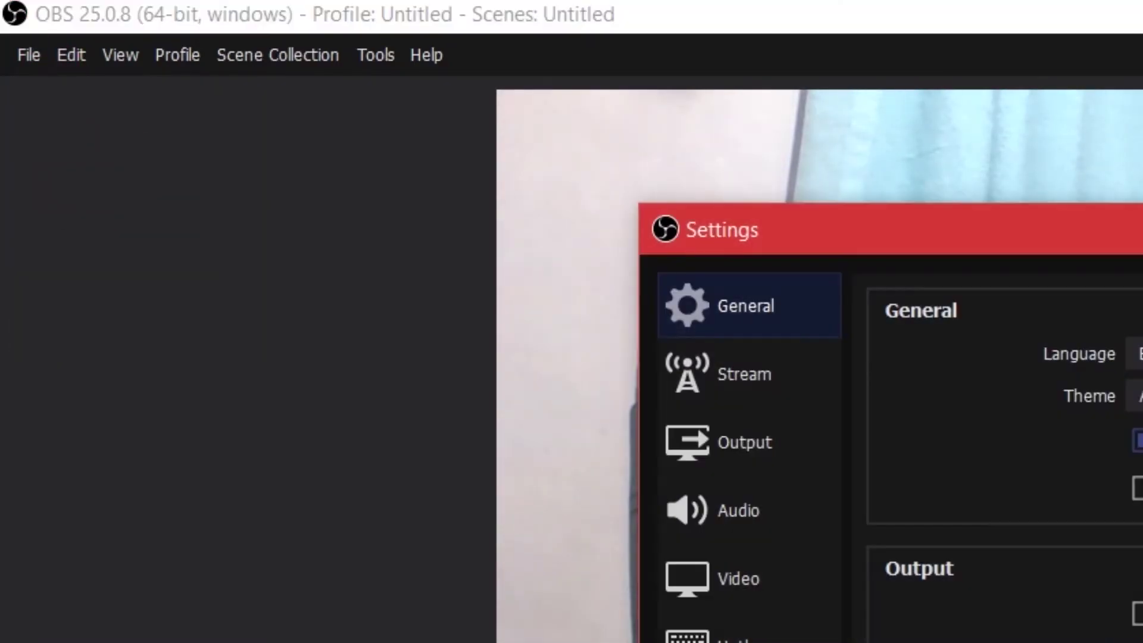
click(743, 375)
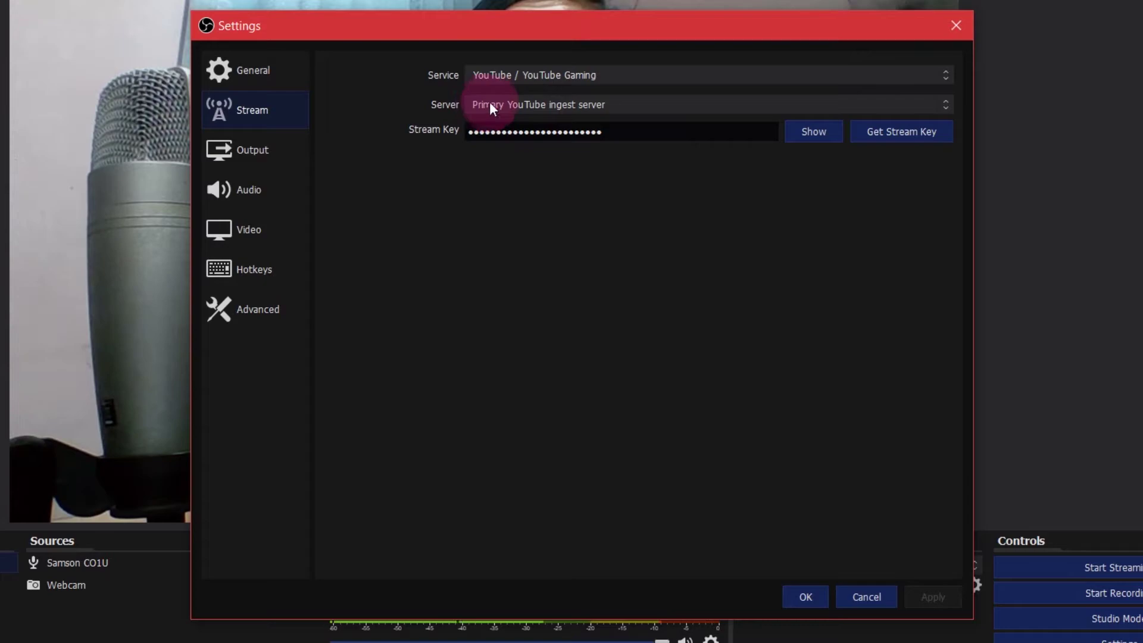
click(623, 77)
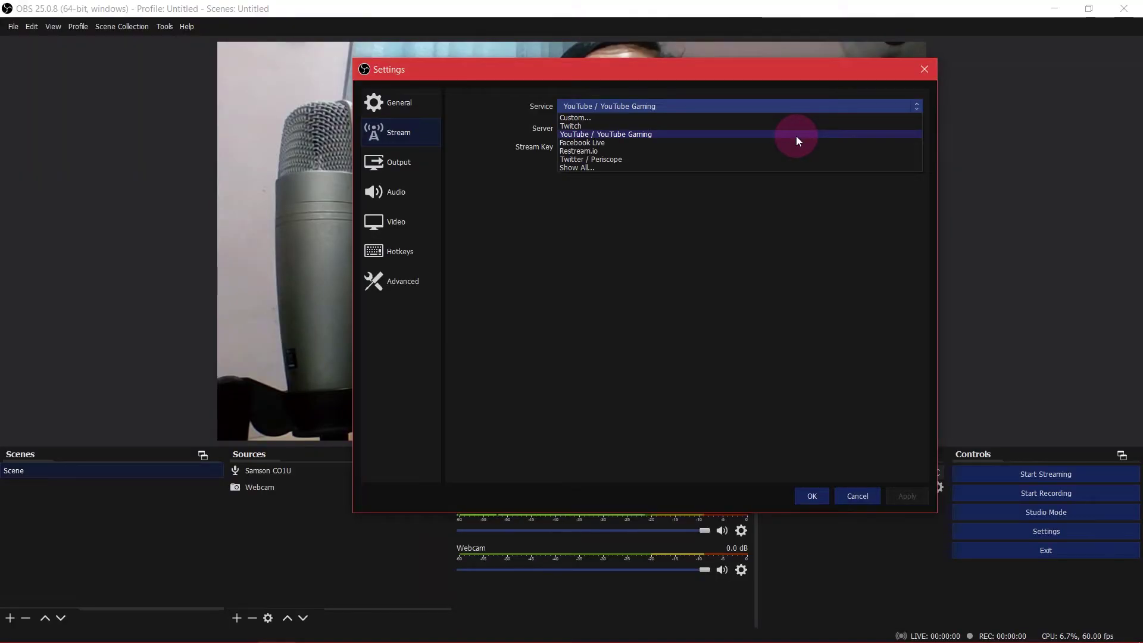
click(792, 134)
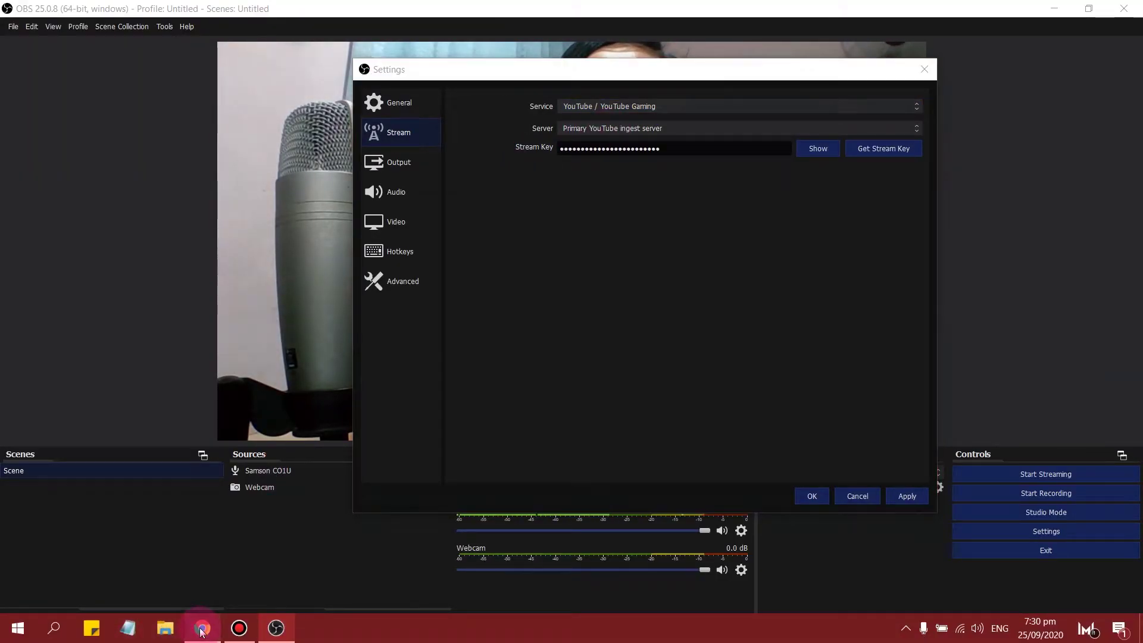
- Switch to YouTube in the browser, open the Go live page, and locate the stream key in its stream settings
click(201, 629)
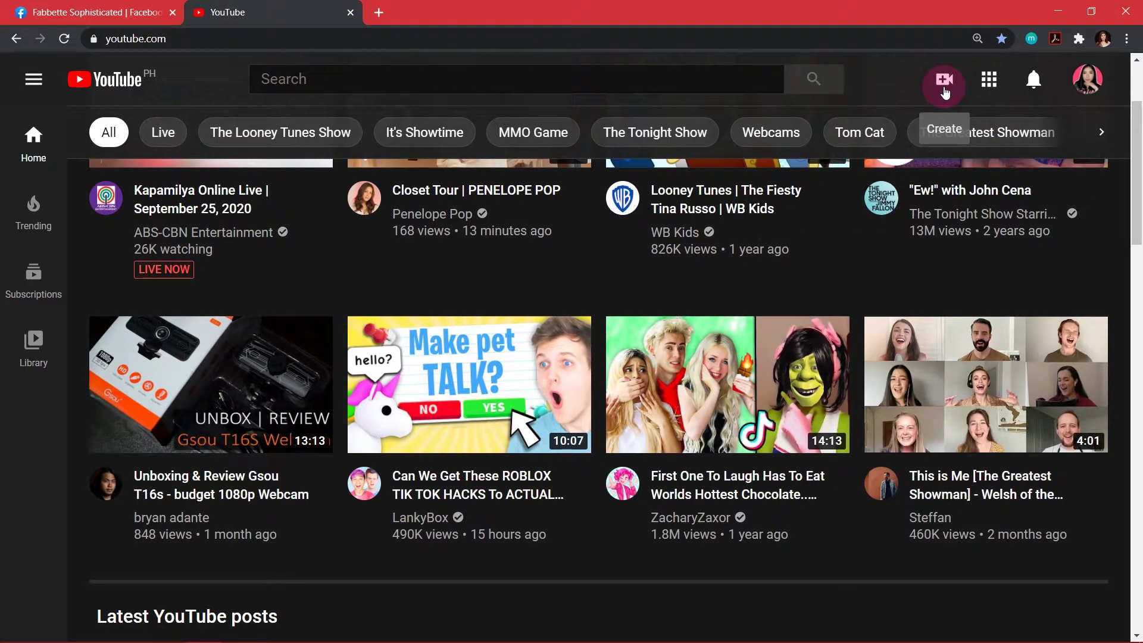
click(946, 92)
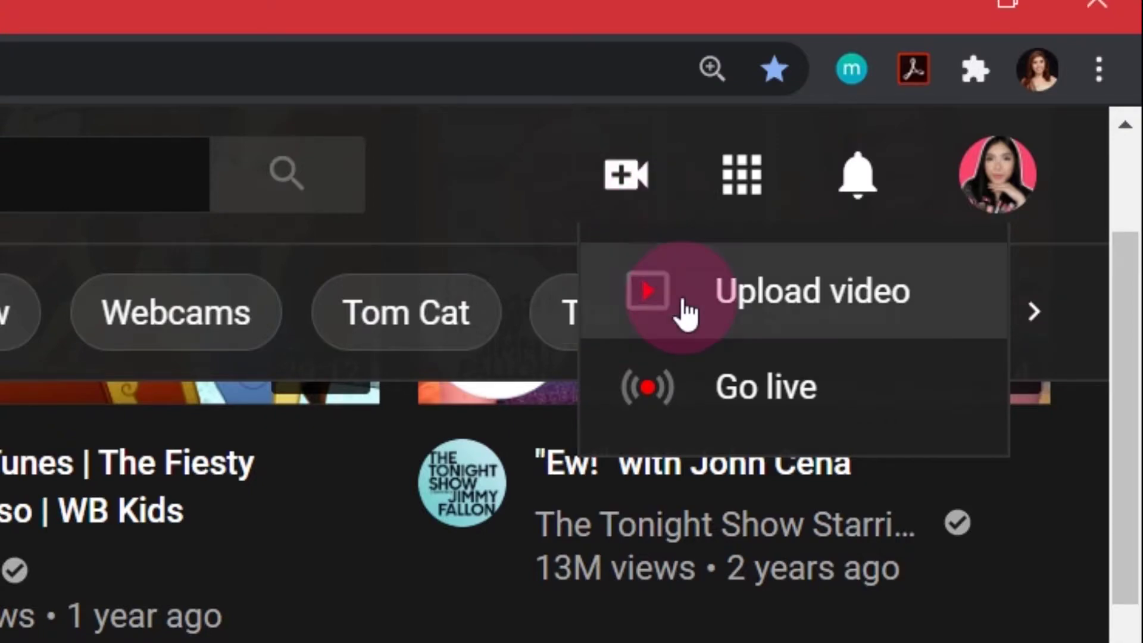
click(703, 398)
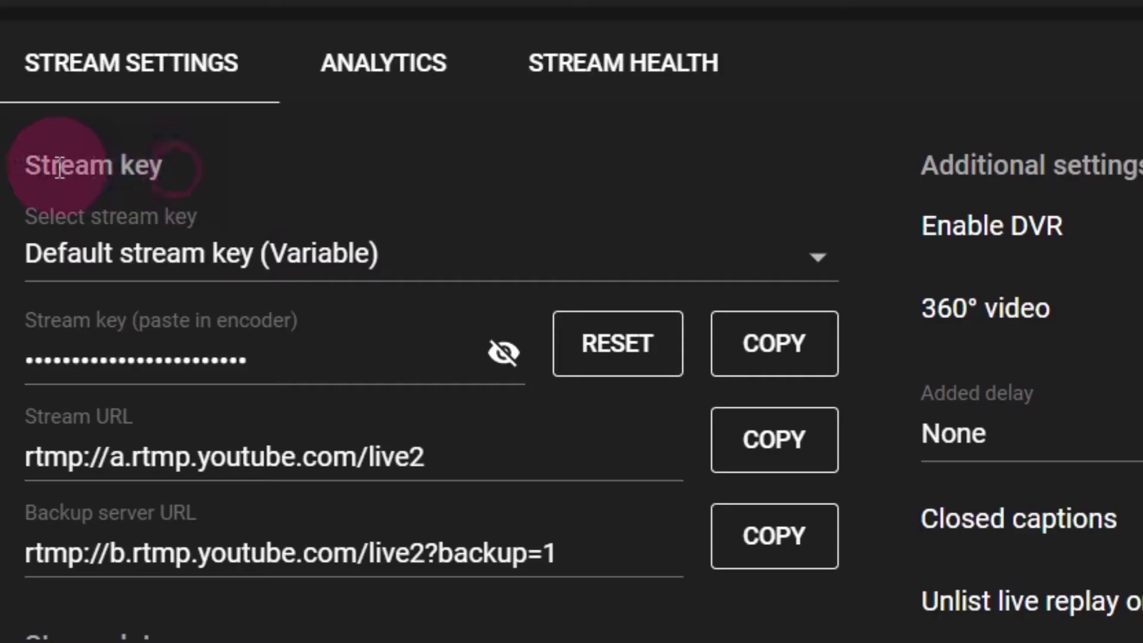
drag(153, 402, 84, 407)
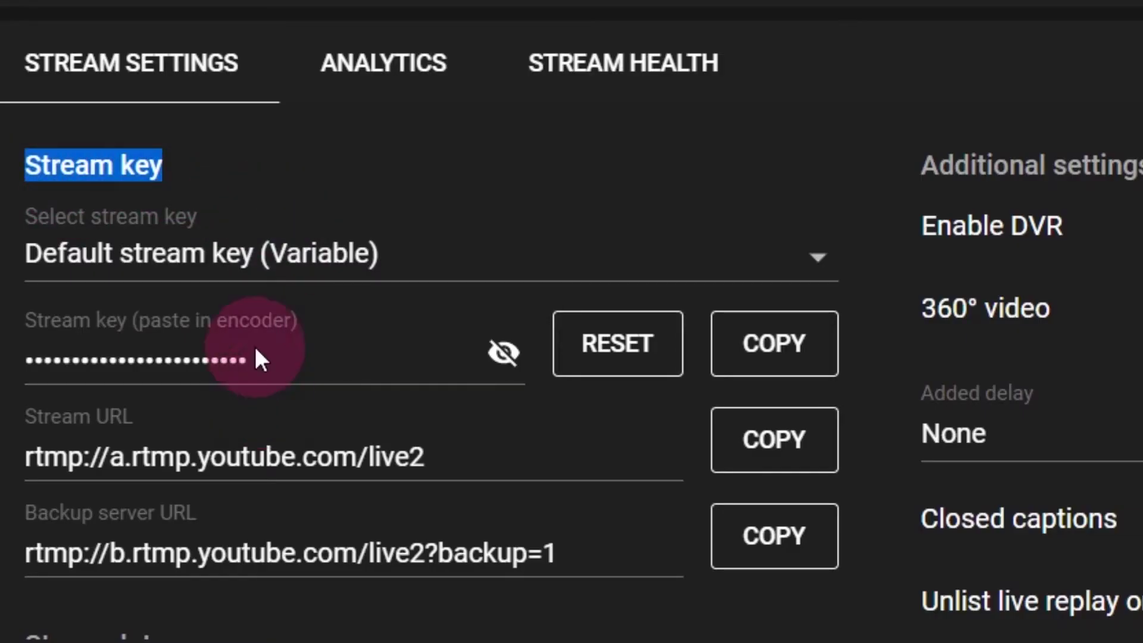
click(260, 167)
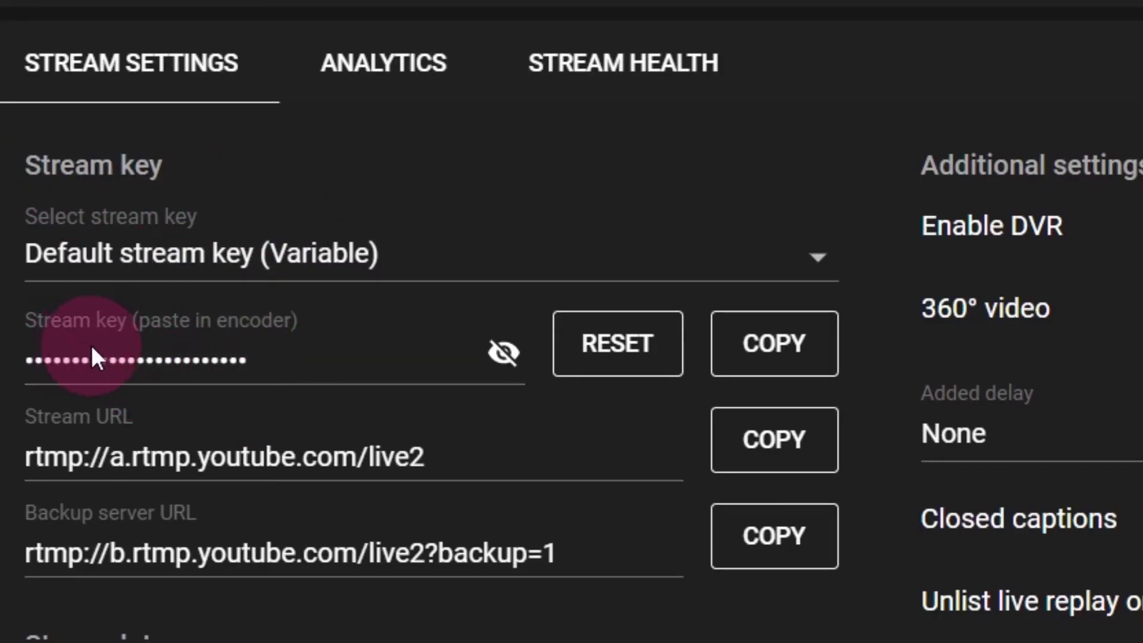
- Copy the stream key from YouTube Studio's stream settings and switch back to the OBS stream settings
click(776, 367)
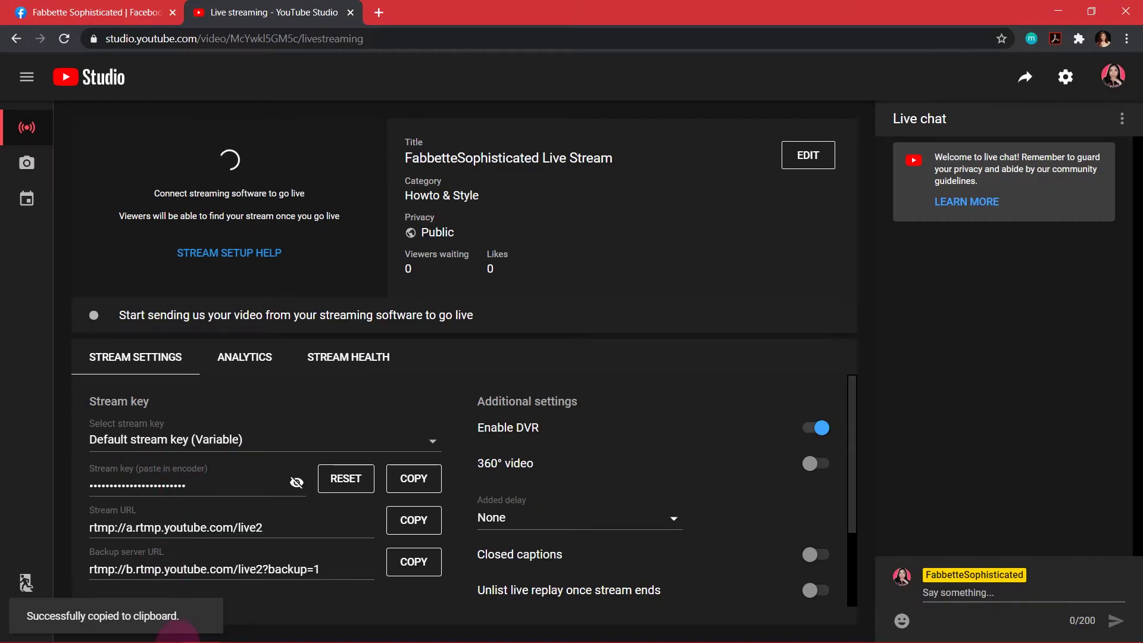
mouse_move(156, 640)
mouse_move(274, 640)
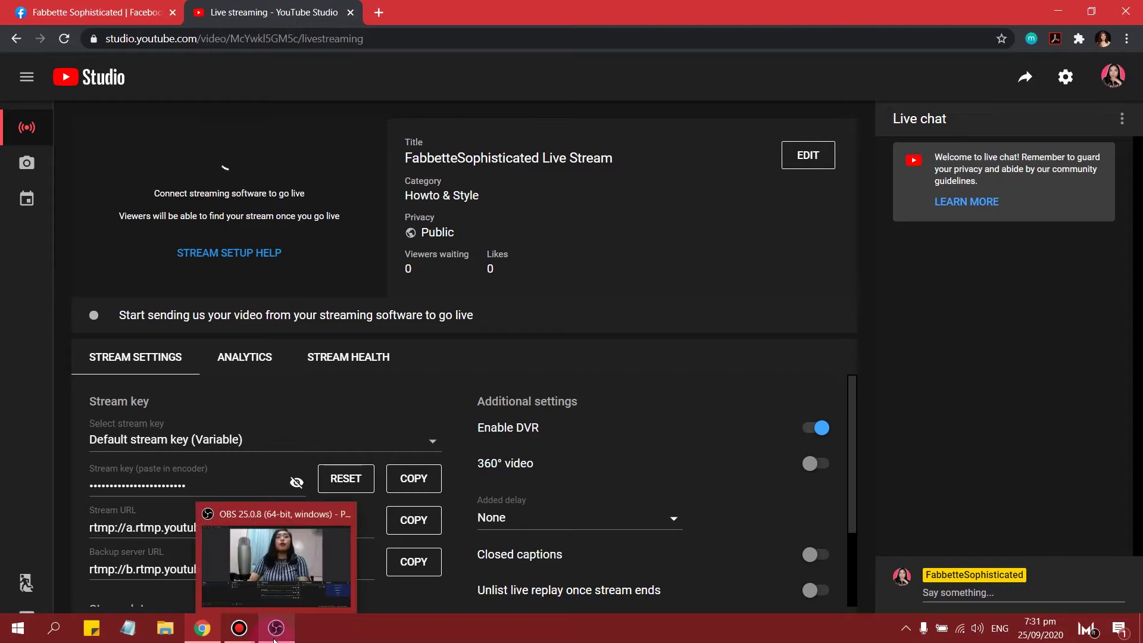
click(277, 579)
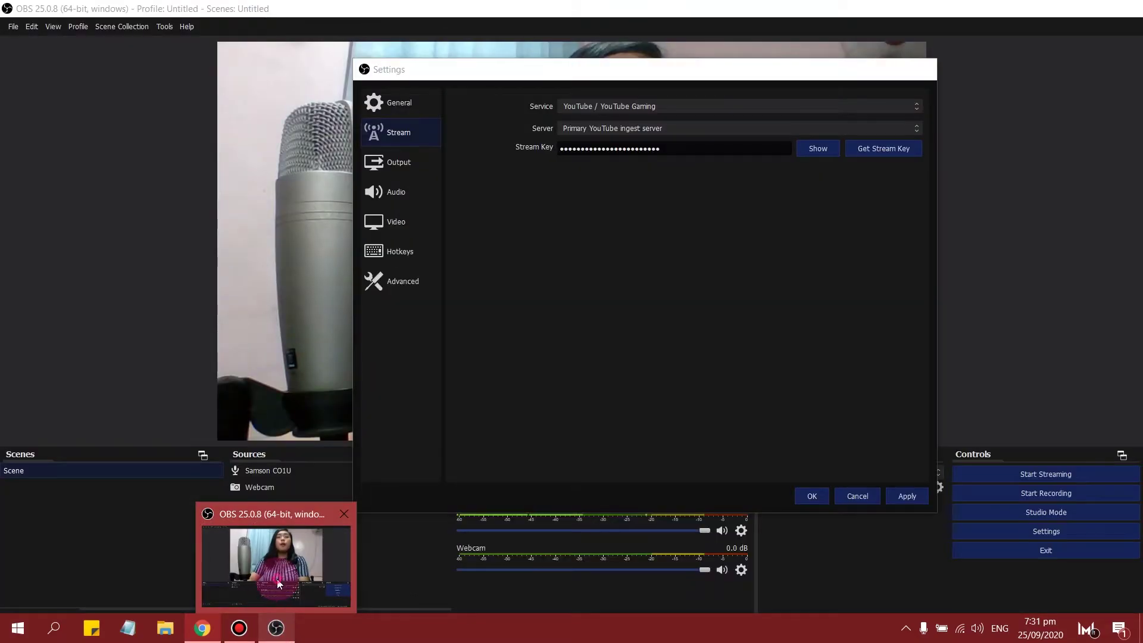
drag(674, 70, 654, 67)
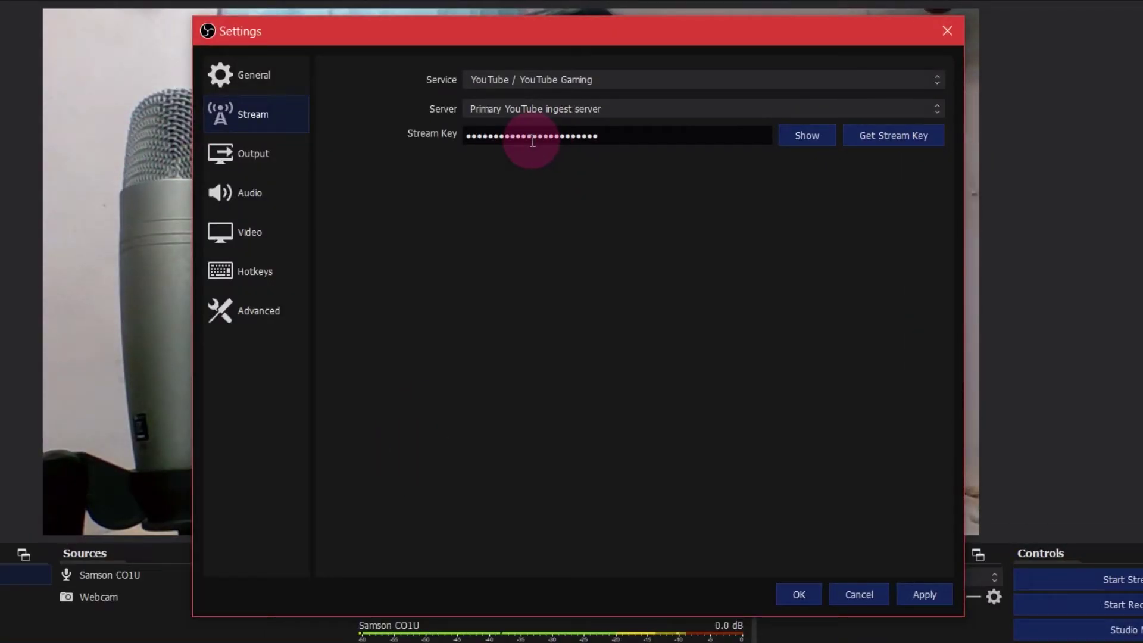
- Replace the Stream Key field's content with the copied YouTube stream key, then apply and accept the settings
drag(630, 140, 306, 148)
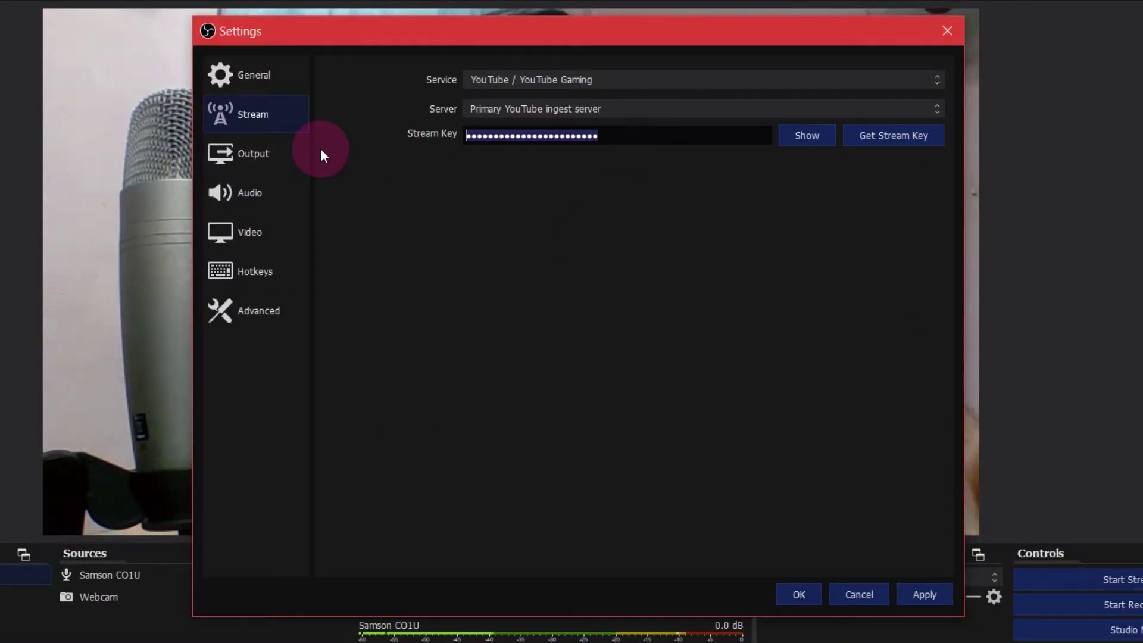
key(ctrl+v)
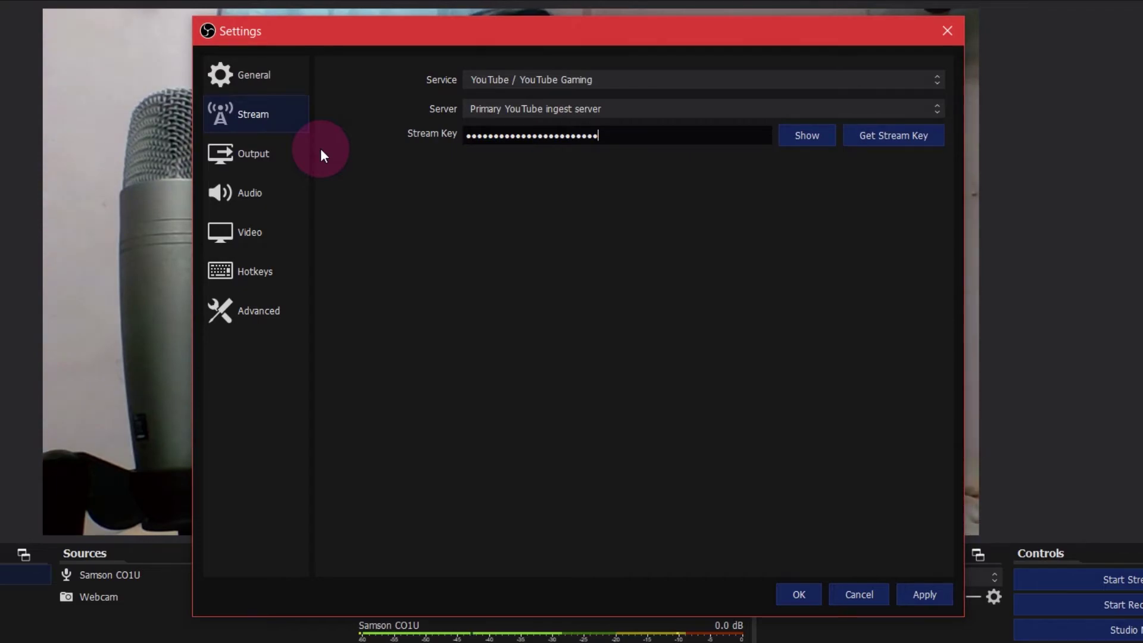
click(946, 594)
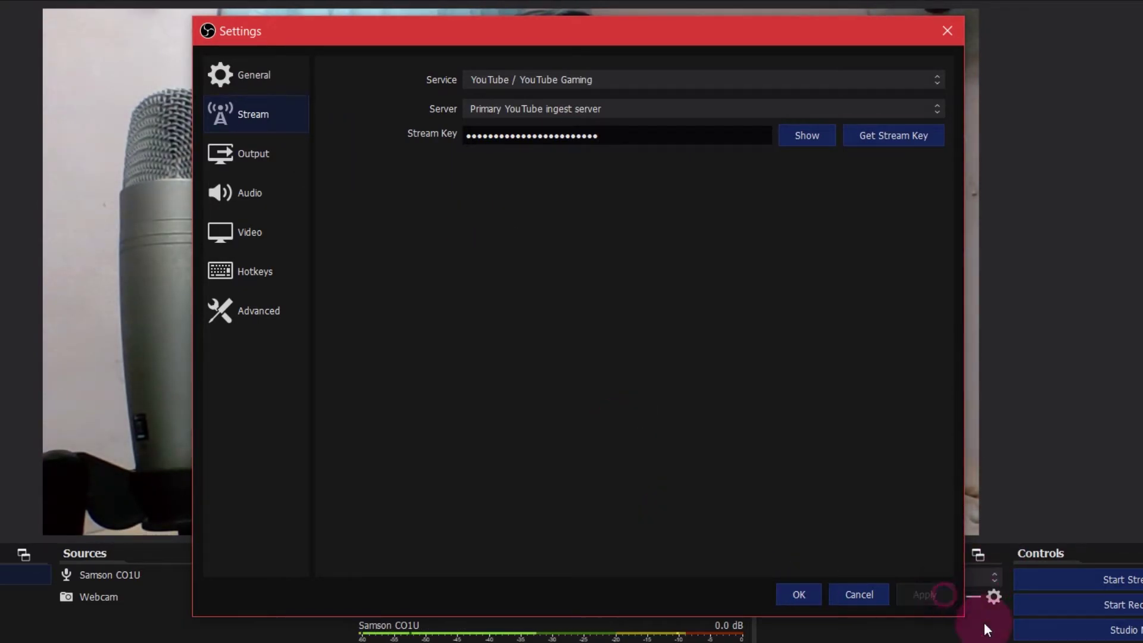
click(796, 590)
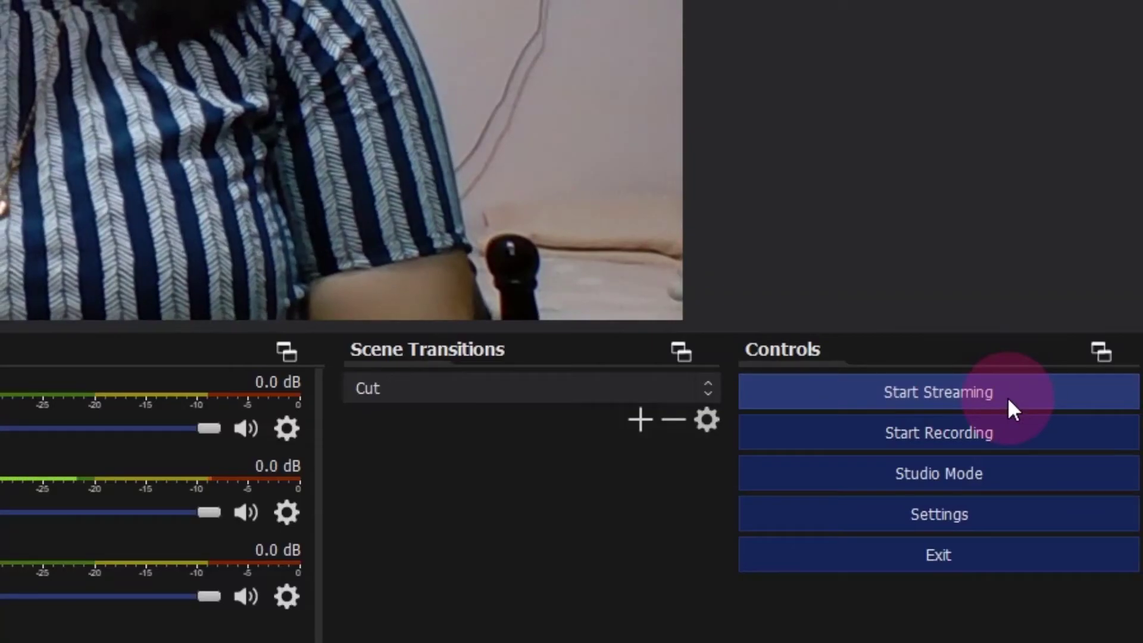
- Start streaming from OBS and check the live preview in YouTube Studio in the browser
click(1007, 397)
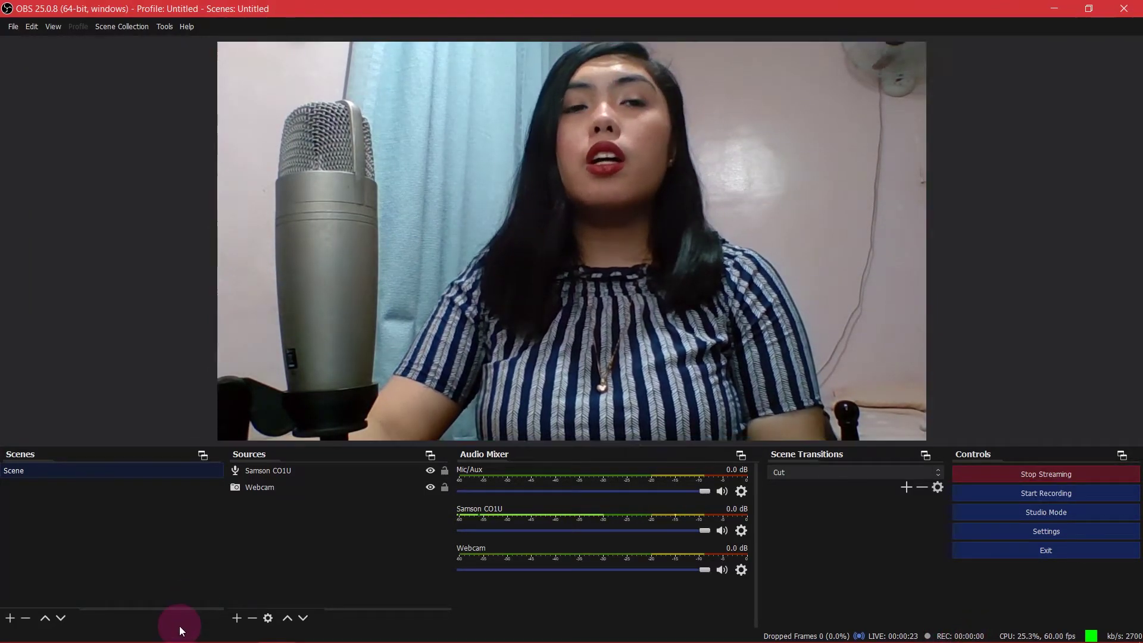
click(203, 628)
mouse_move(196, 155)
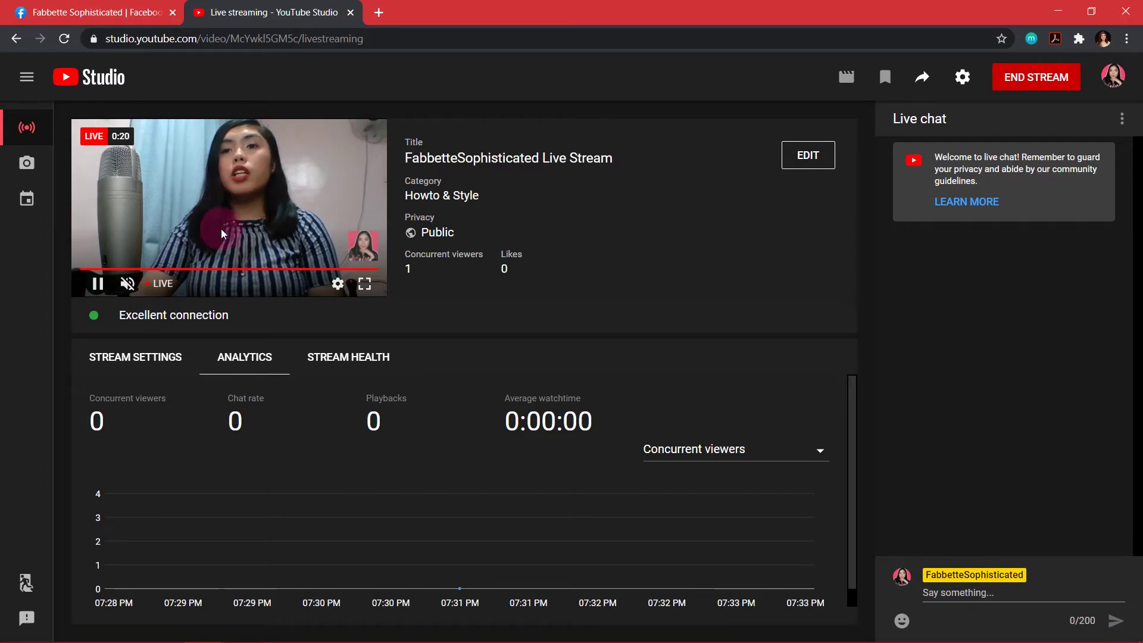
mouse_move(184, 213)
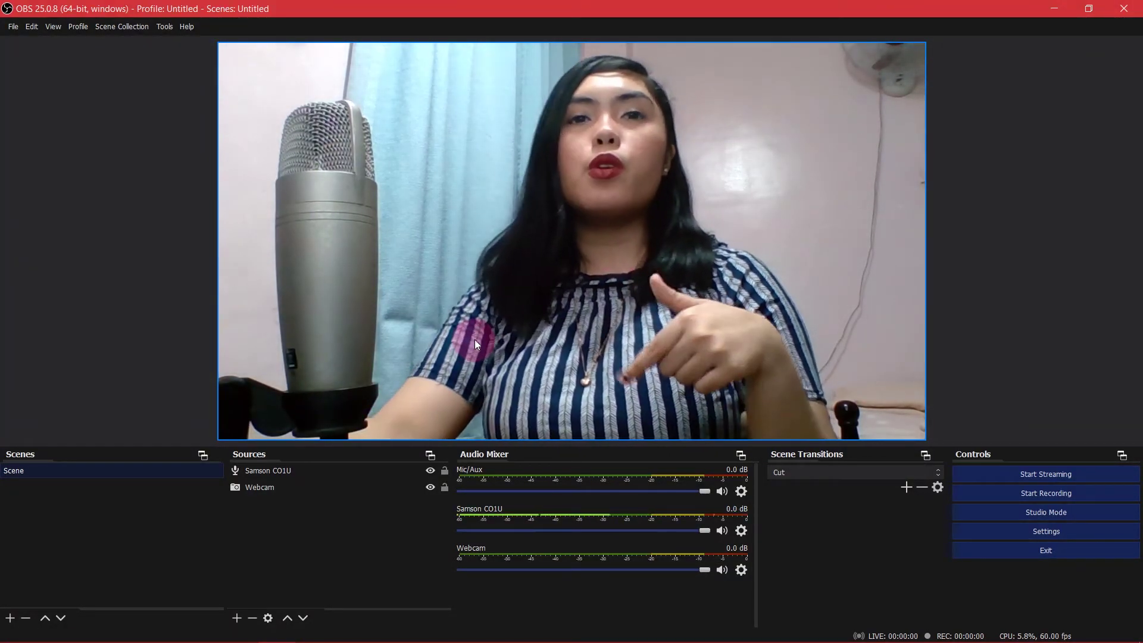
- Switch to the Facebook page in the browser, create a live video, and locate the Live Stream Setup section with its stream key
click(203, 626)
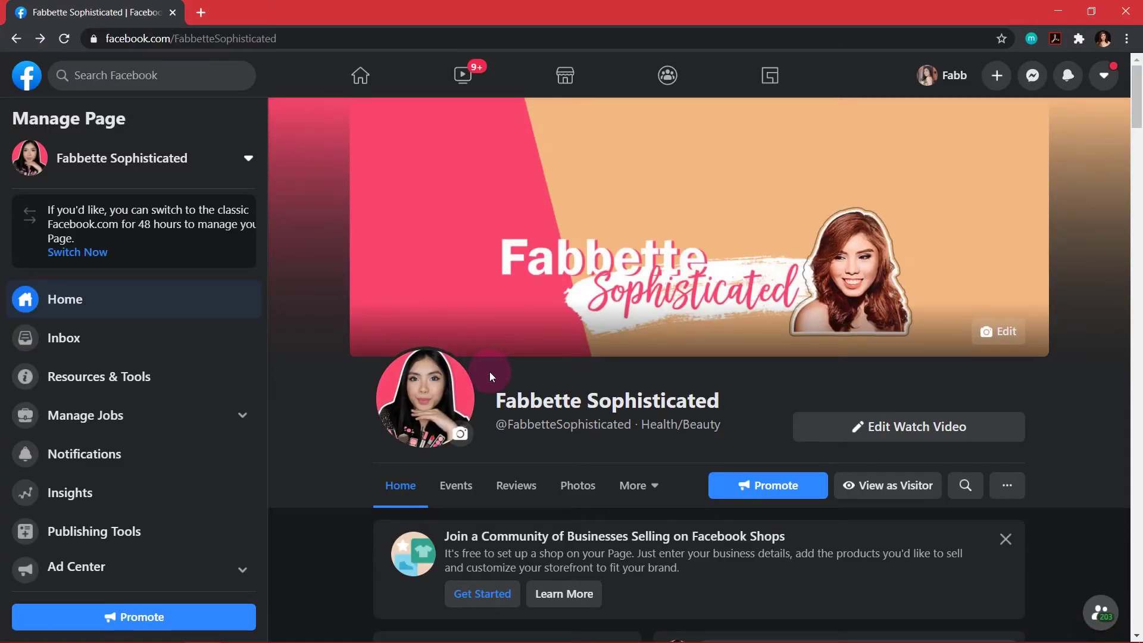
scroll(494, 374, down, 3)
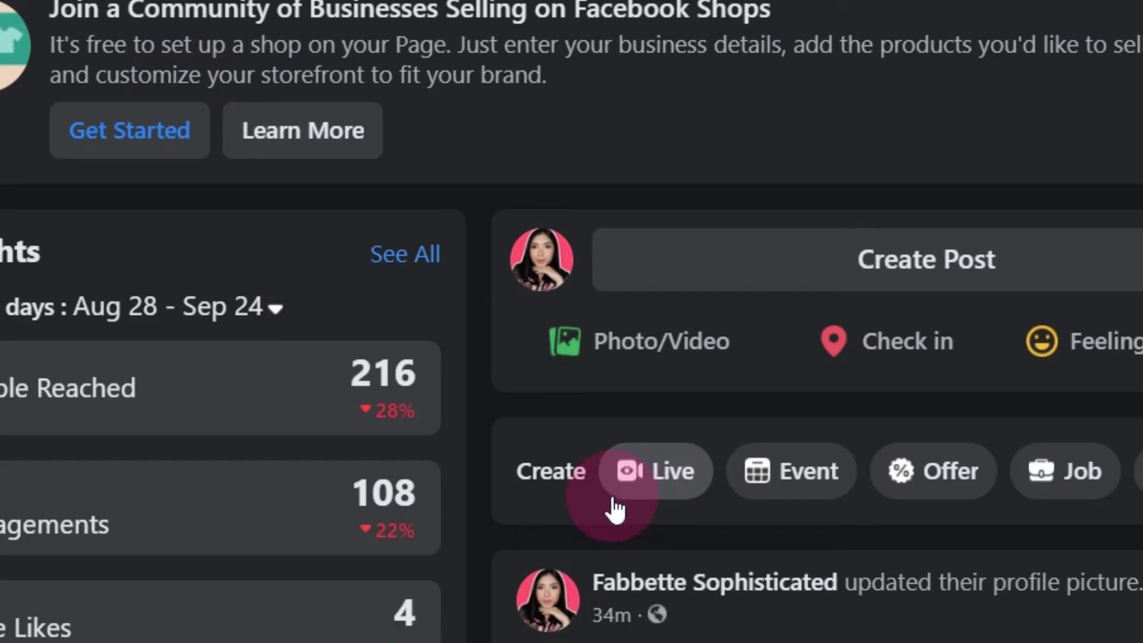
click(659, 472)
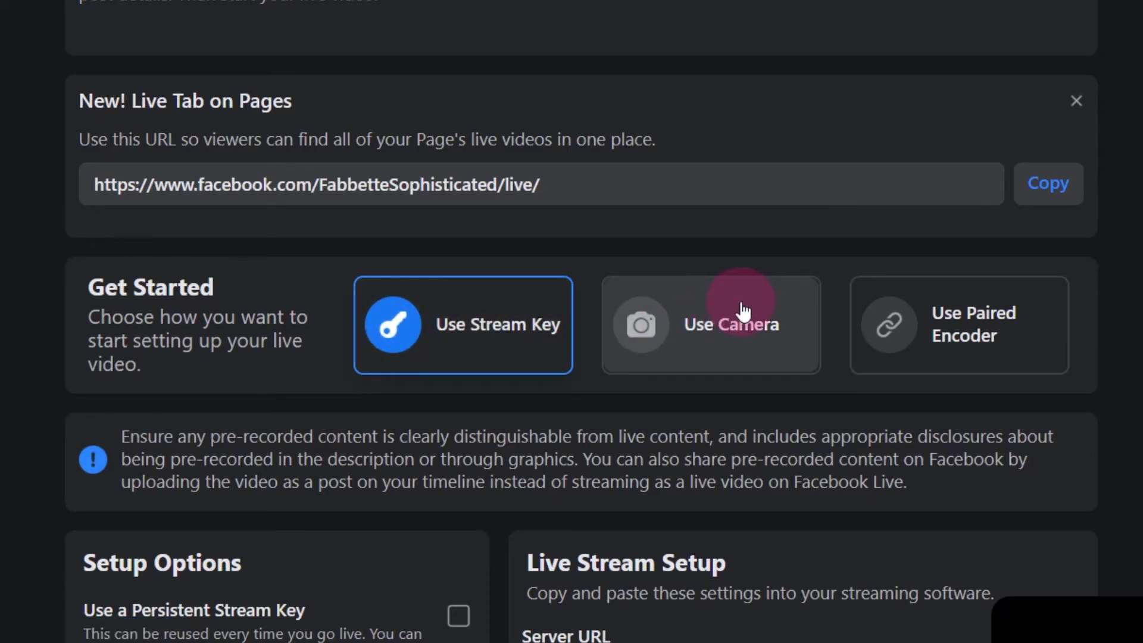
scroll(744, 311, down, 5)
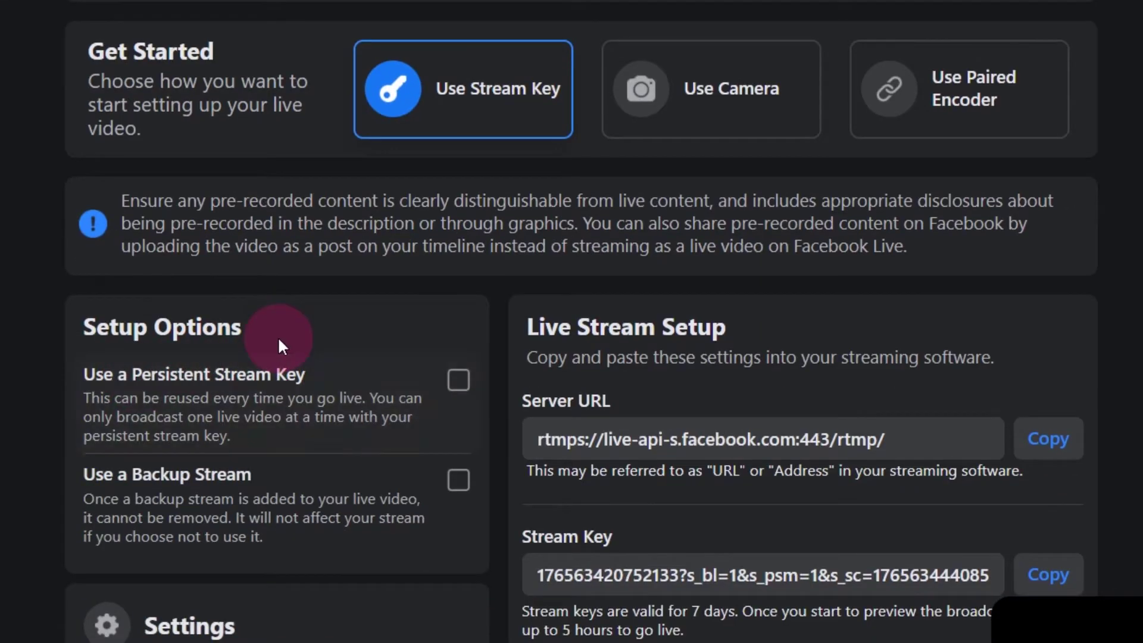
scroll(290, 345, down, 1)
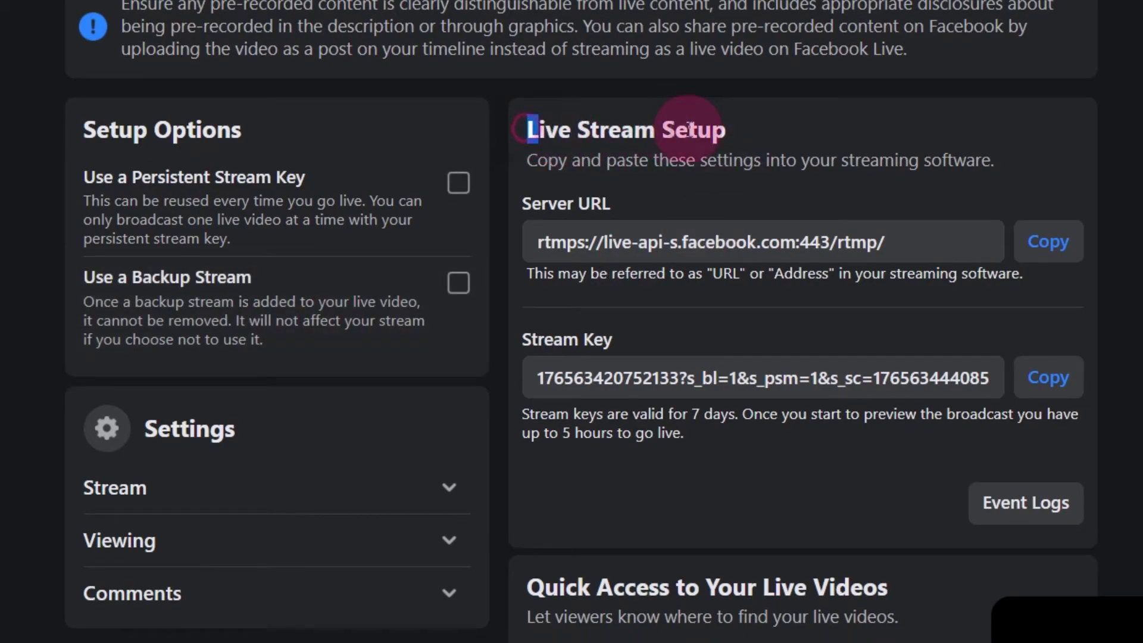
drag(669, 128, 727, 130)
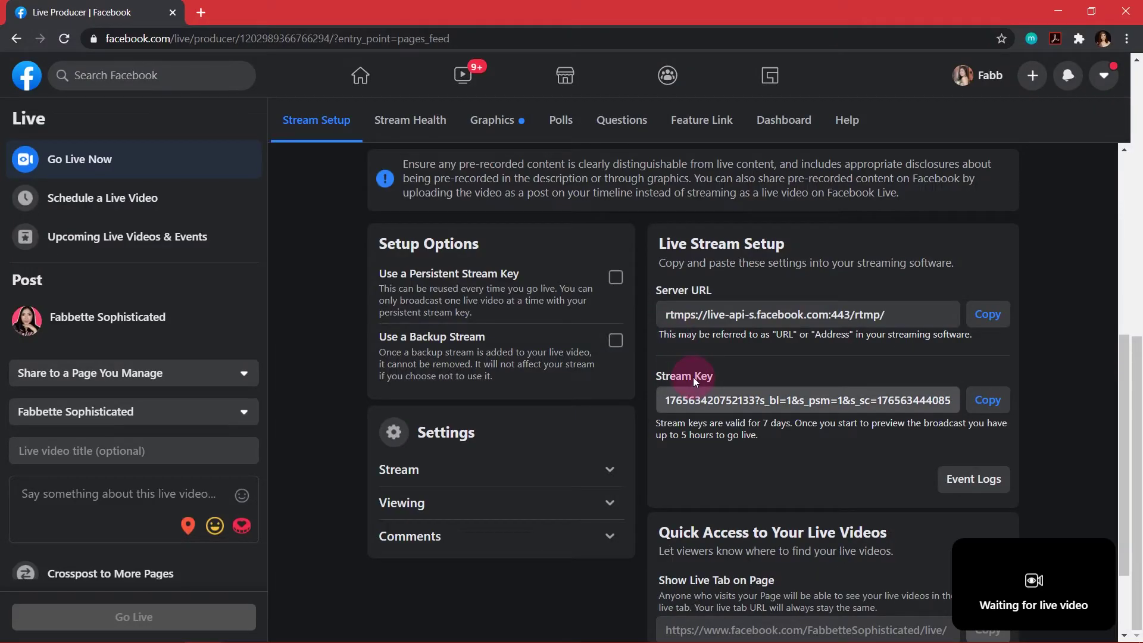
- Switch to OBS, open the stream settings, and choose Facebook Live as the streaming service
click(280, 630)
click(13, 26)
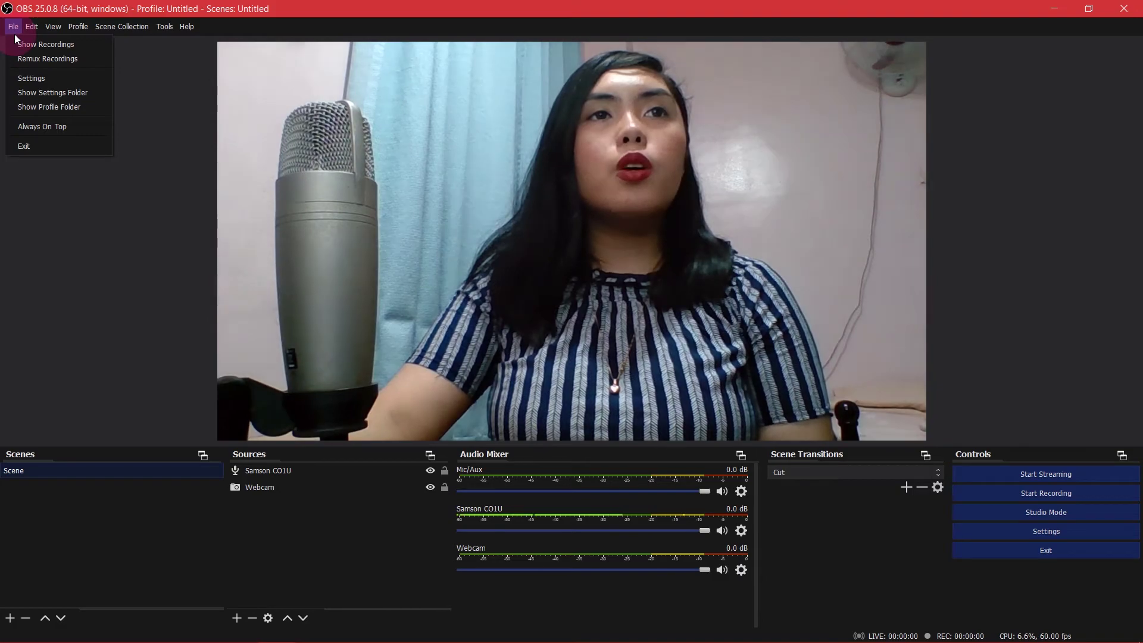
click(25, 77)
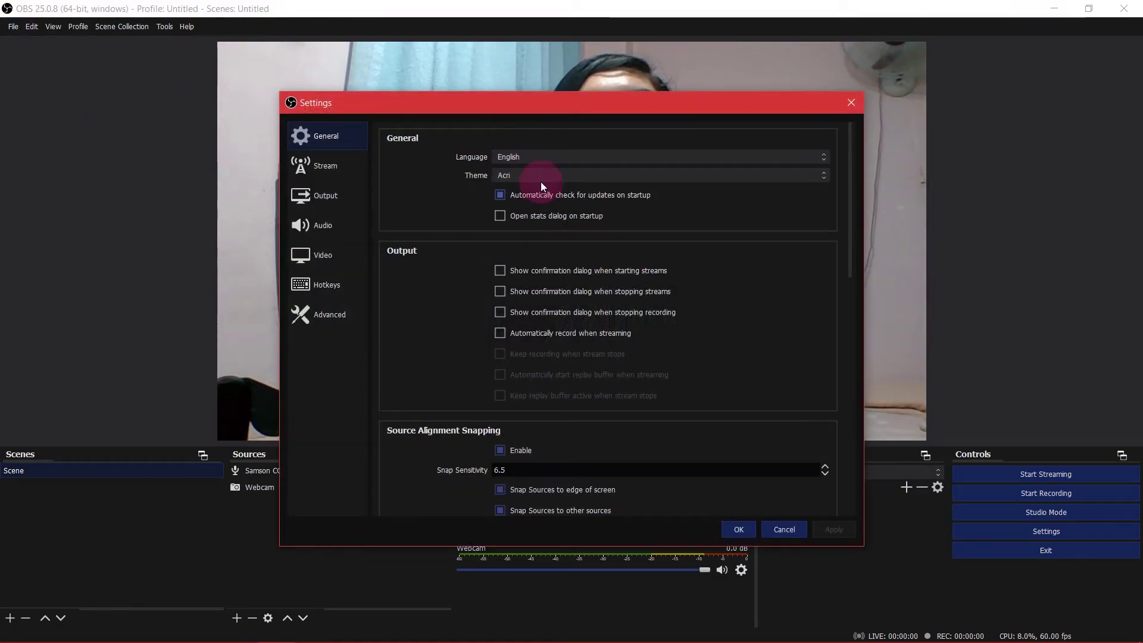
click(336, 177)
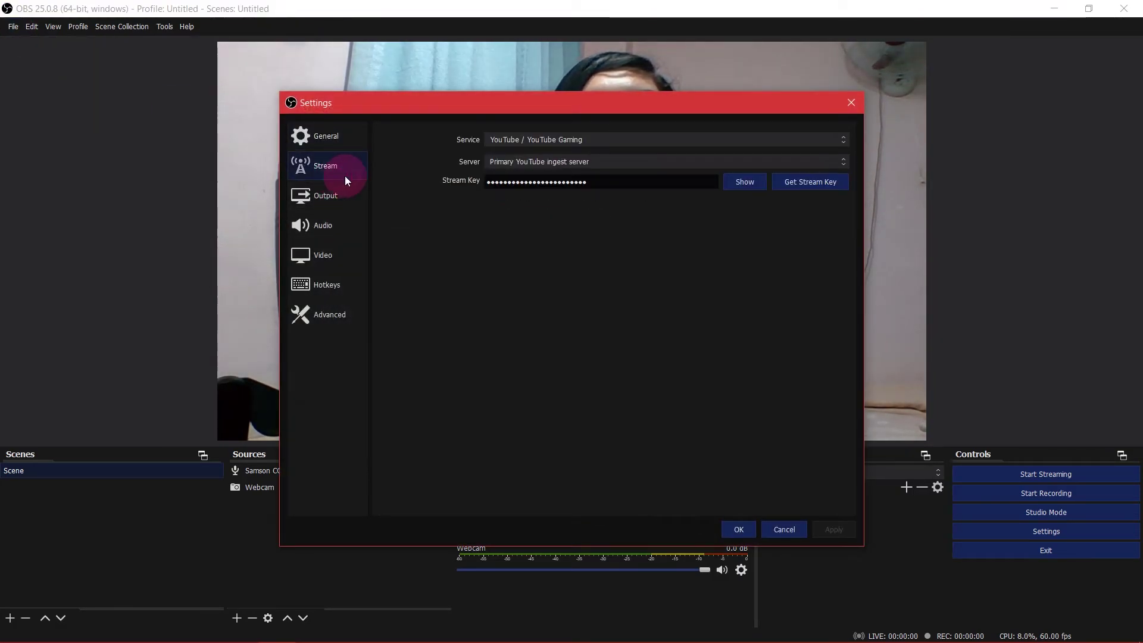
click(583, 149)
click(541, 174)
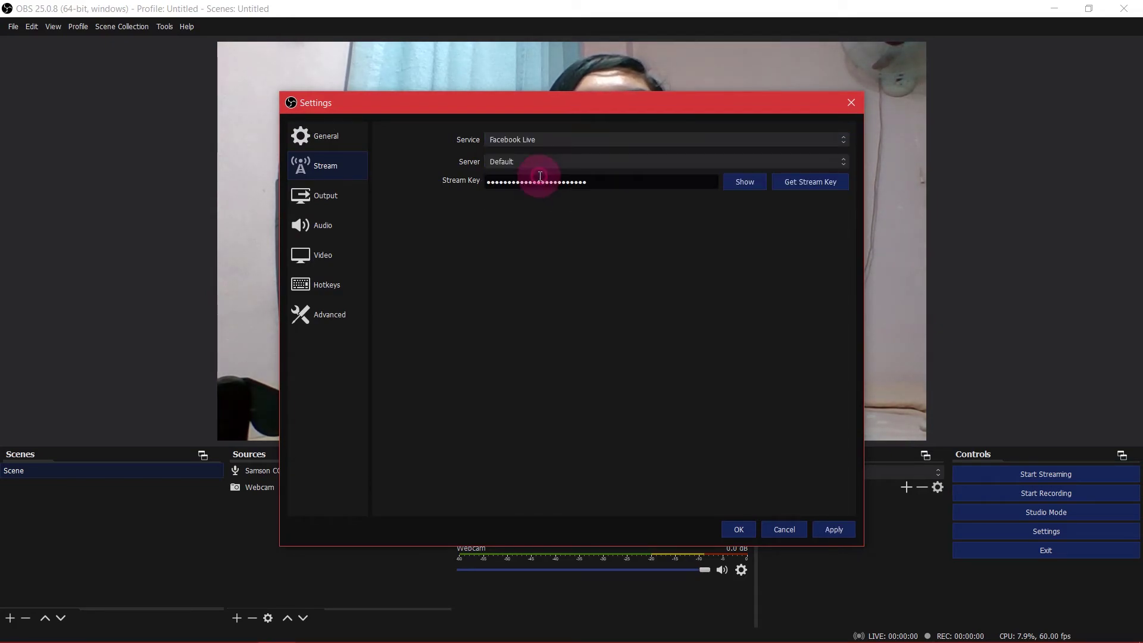
- Copy the stream key from Facebook in the browser, paste it over the OBS Stream Key, and accept the settings
click(203, 628)
click(276, 628)
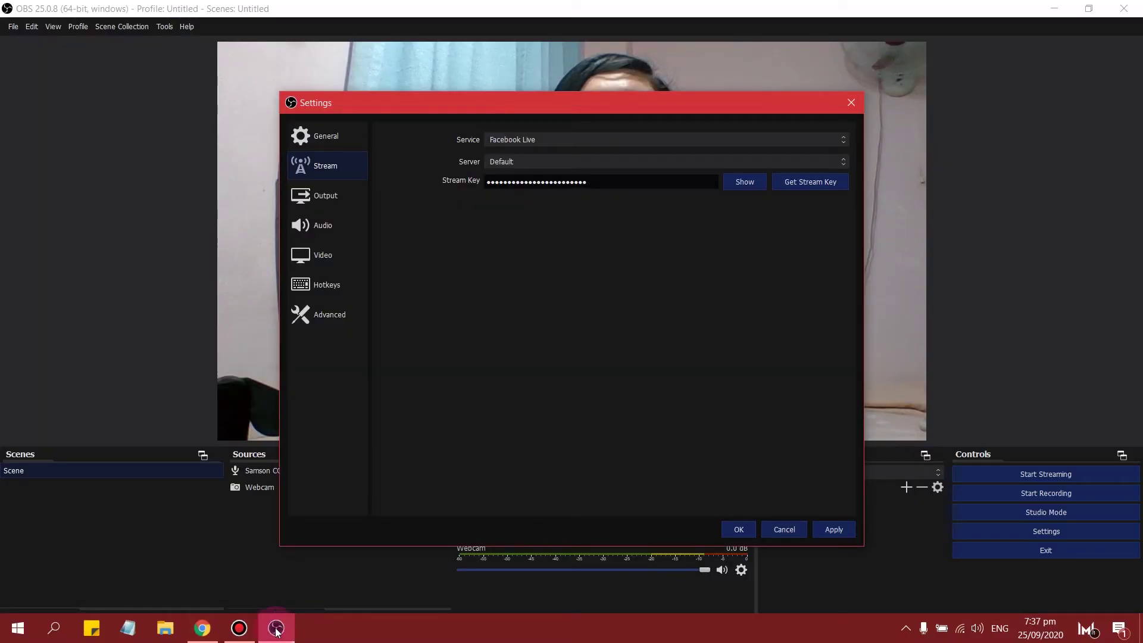
double_click(607, 184)
key(ctrl+v)
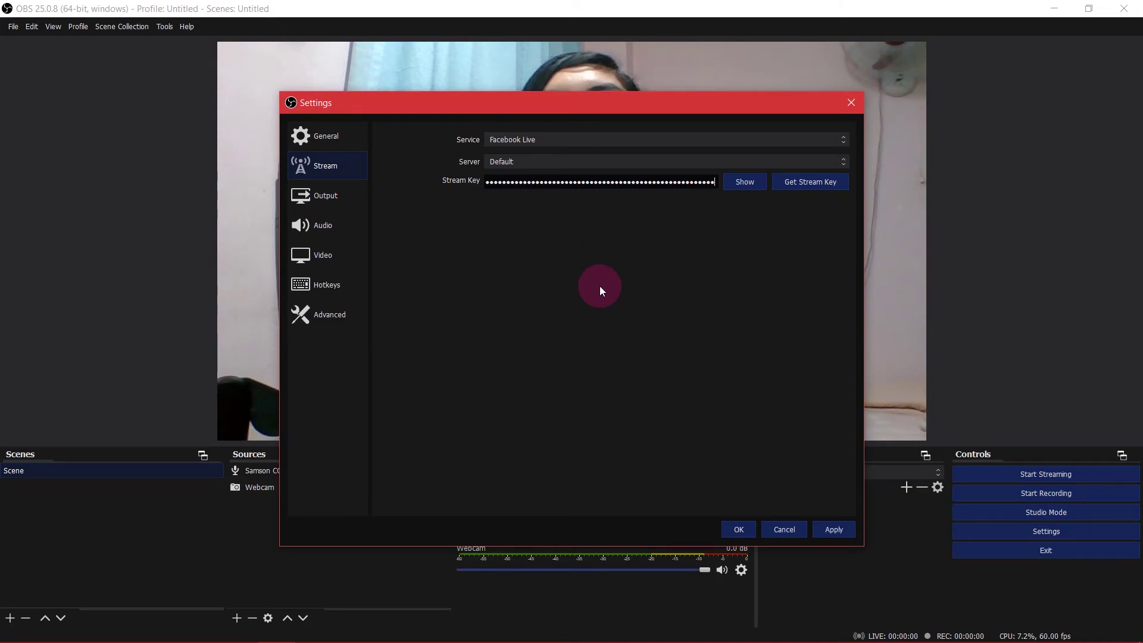
click(752, 530)
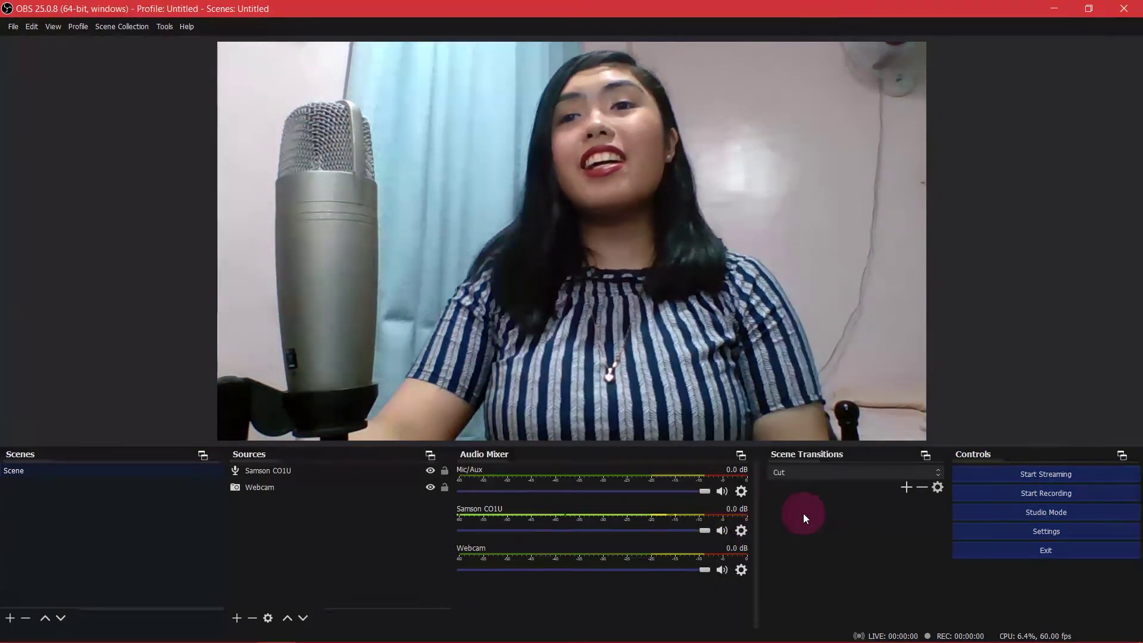